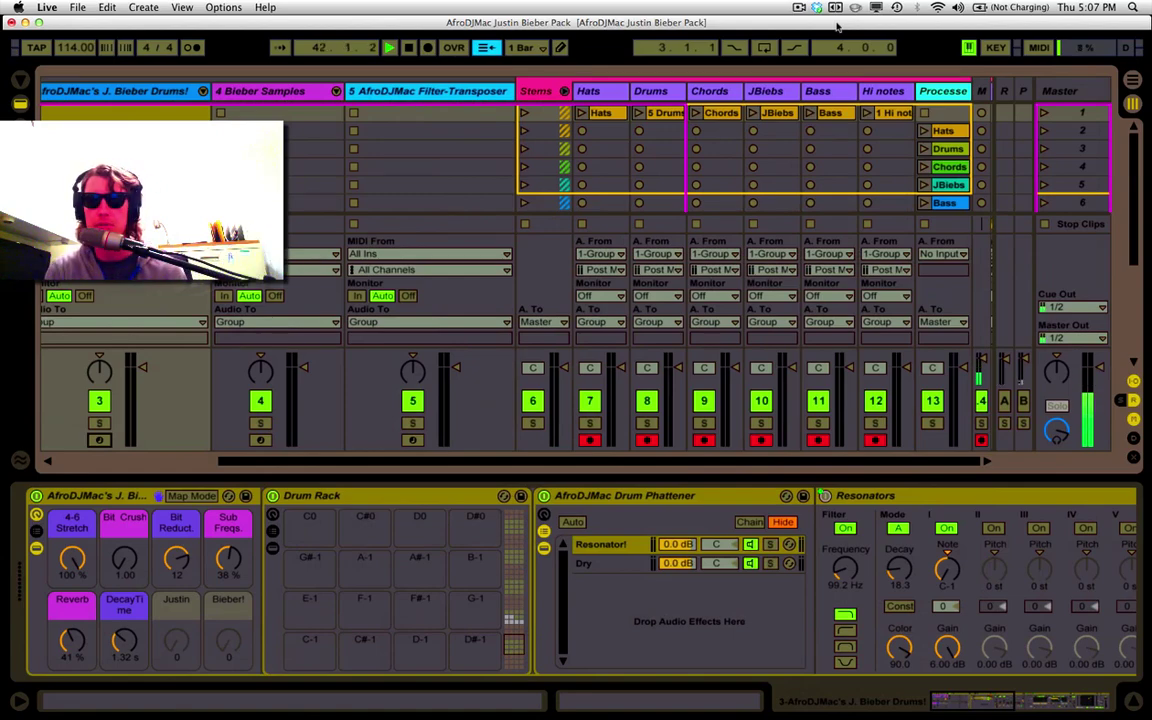
Select the AfroDJMac Justin Bieber Rack track, arm it for recording and select its instrument rack
{"action": "scroll", "coordinate": [419, 183], "scroll_direction": "left", "scroll_amount": 5}
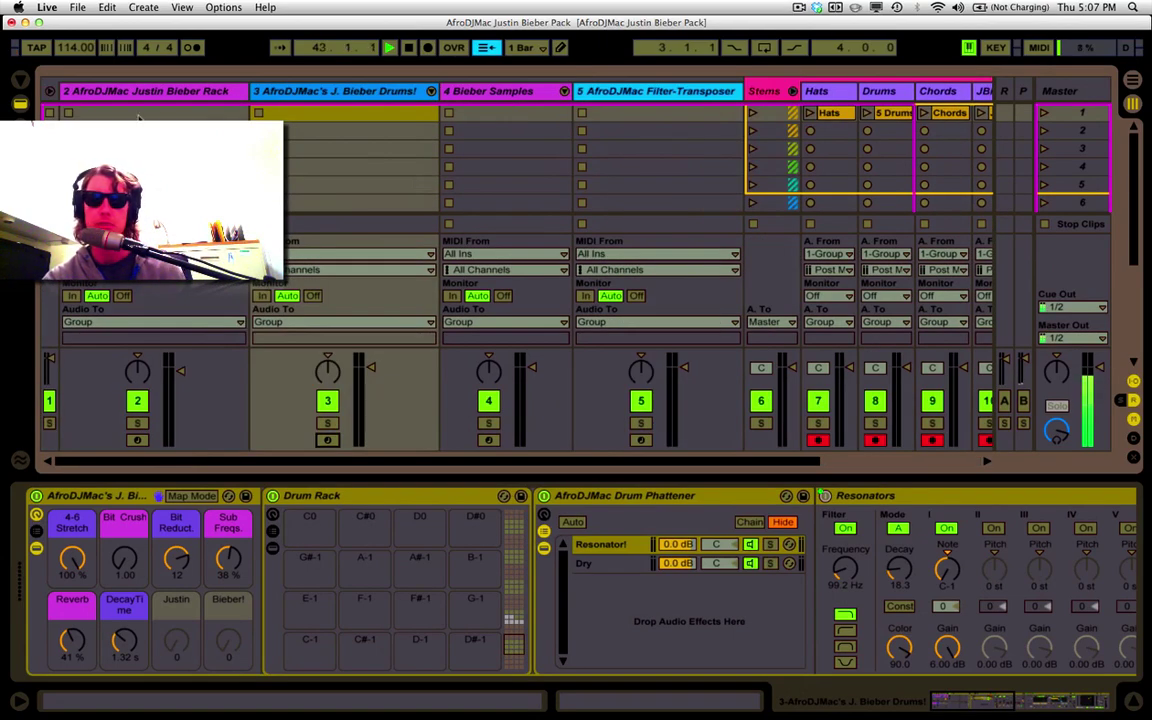
{"action": "left_click", "coordinate": [178, 91]}
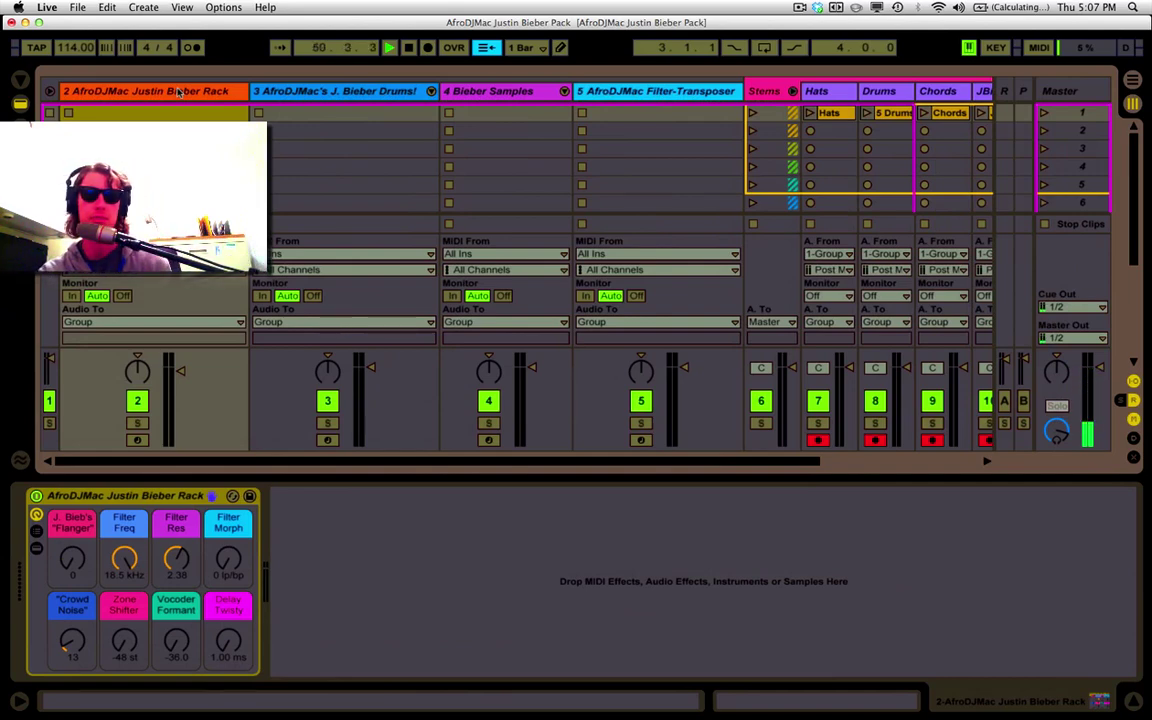
{"action": "left_click", "coordinate": [137, 440]}
{"action": "left_click", "coordinate": [150, 508]}
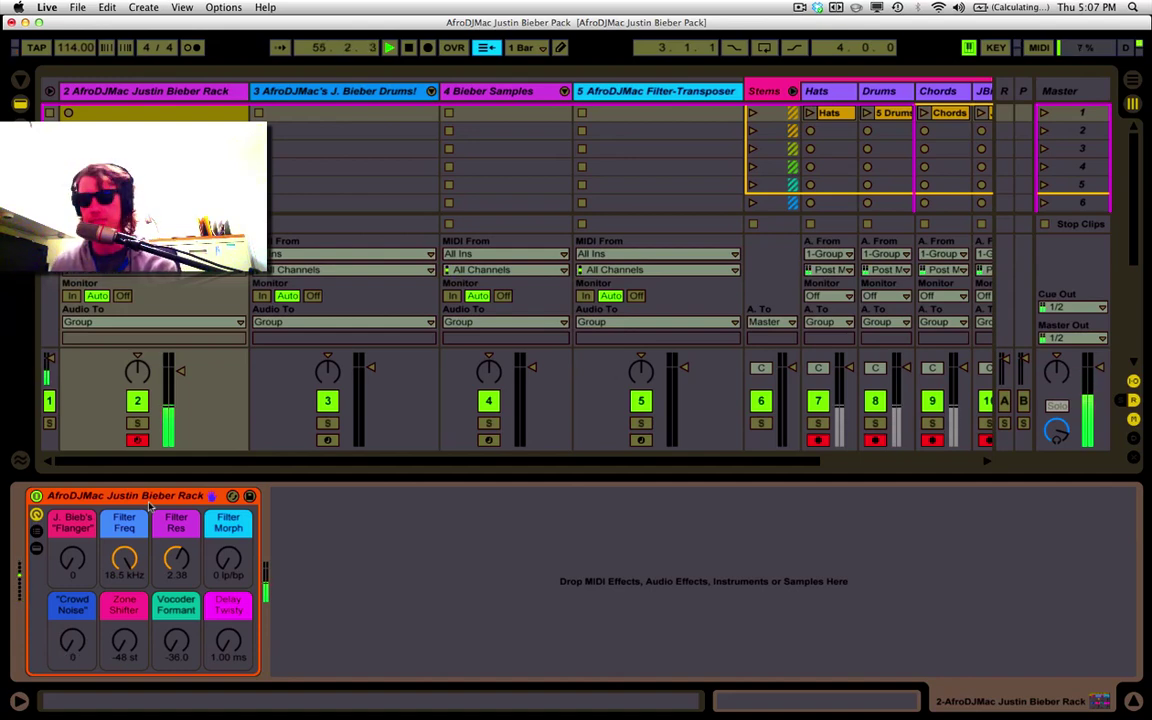
Show the rack's devices and enlarge the synth's zone editor to view the sample select ranges
{"action": "left_click", "coordinate": [35, 547]}
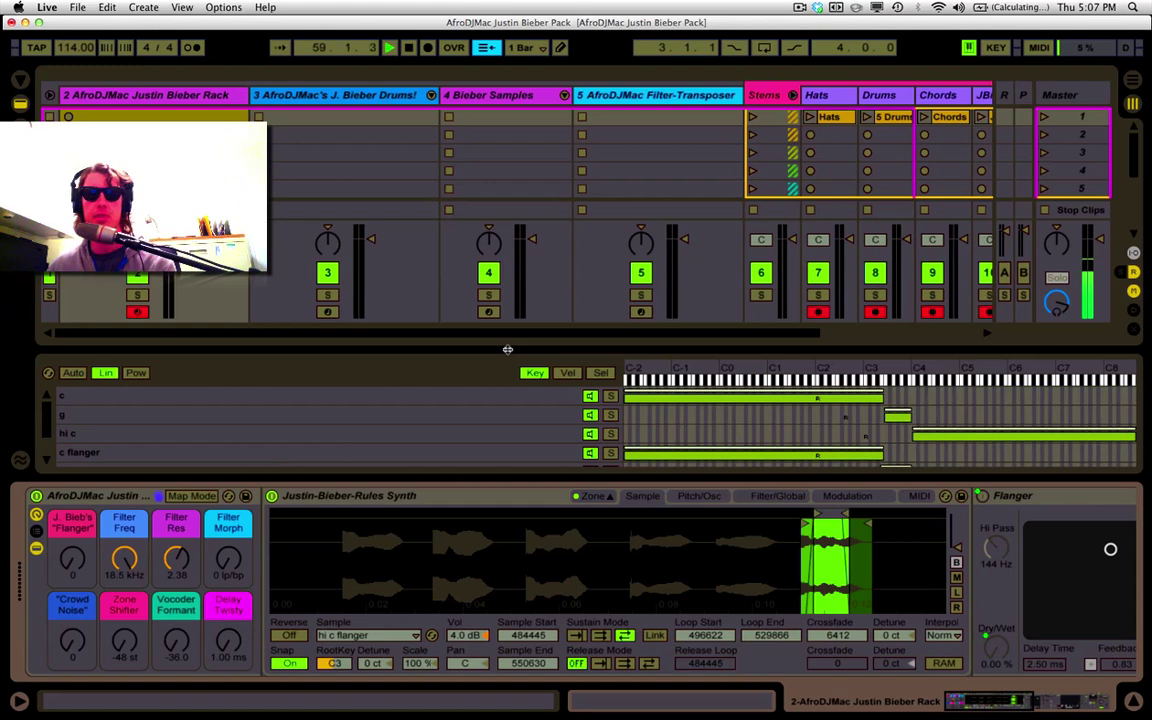
{"action": "left_click_drag", "start_coordinate": [507, 349], "coordinate": [503, 232]}
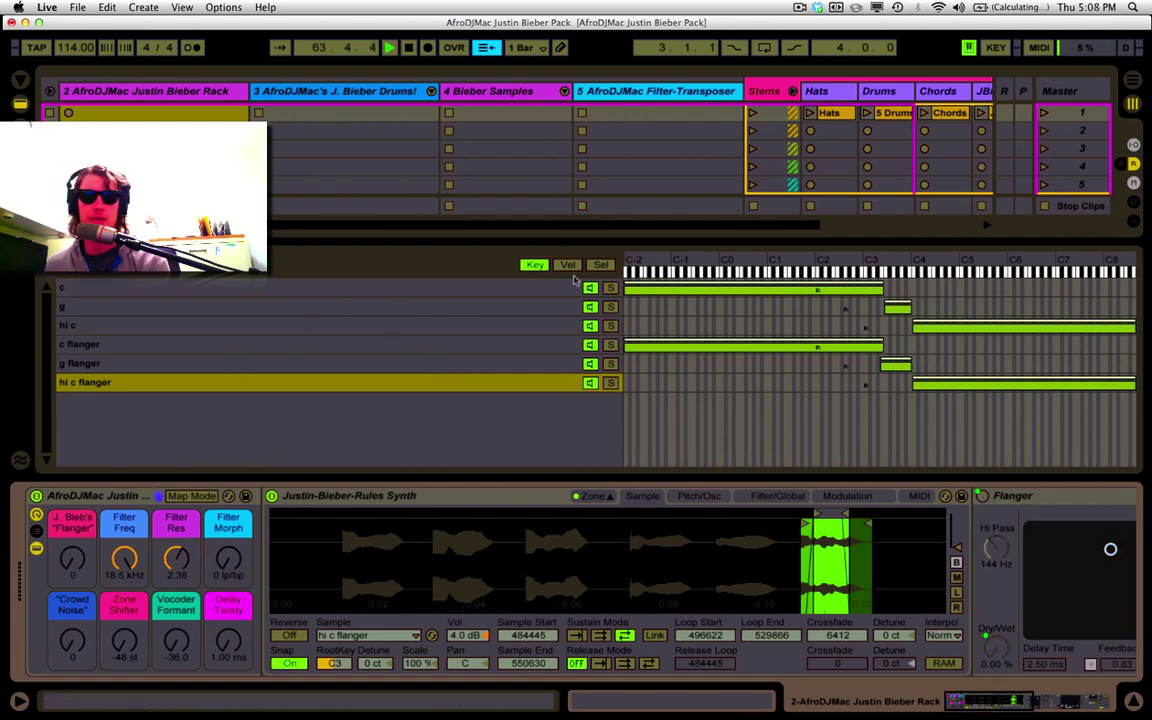
{"action": "left_click", "coordinate": [599, 265]}
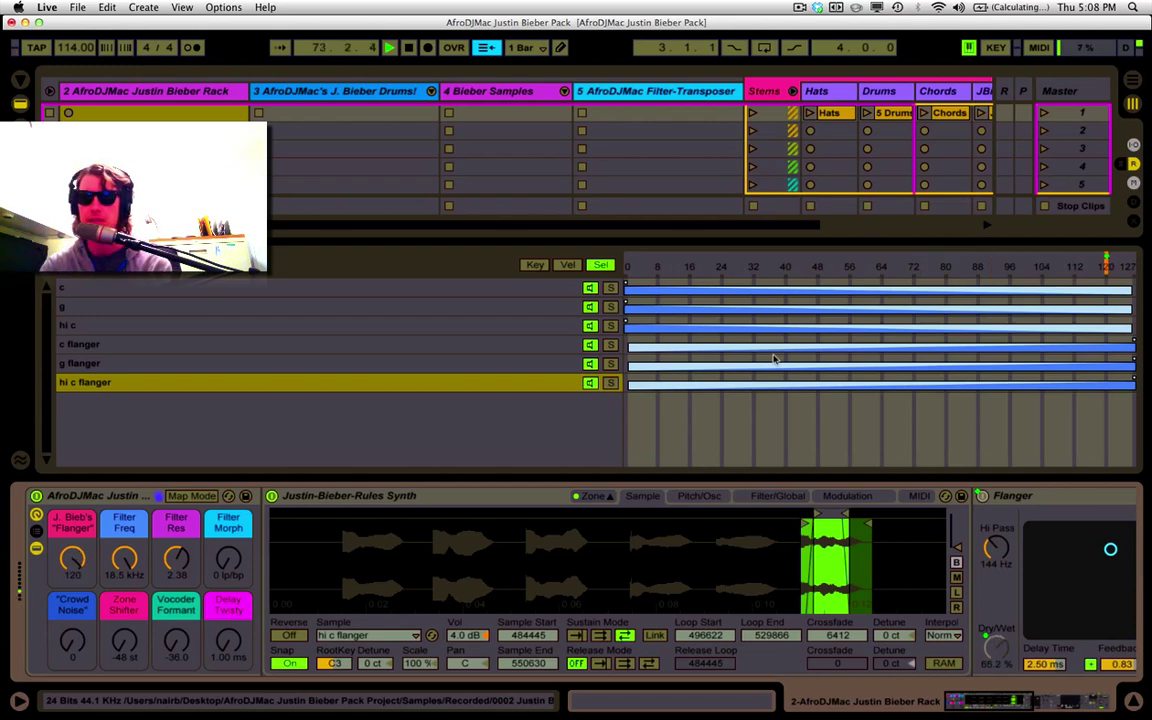
Examine the Flanger device and the Filter/Global and Pitch/Osc settings of the Justin-Bieber-Rules Synth
{"action": "left_click", "coordinate": [1060, 497]}
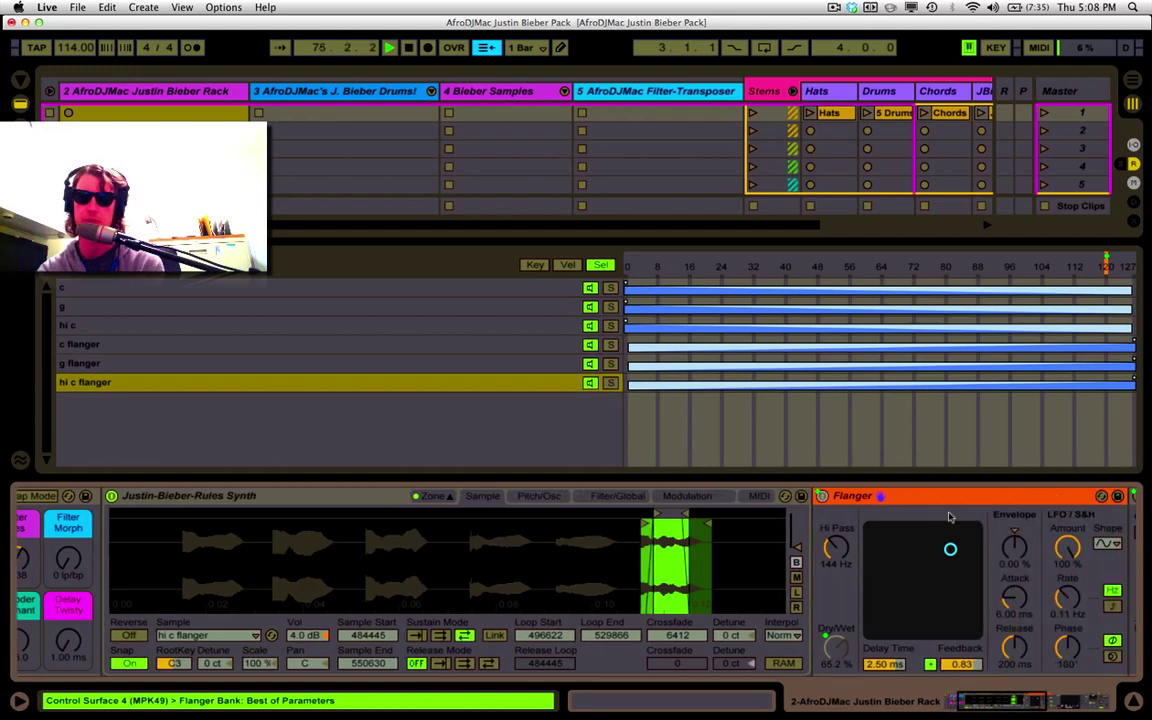
{"action": "scroll", "coordinate": [906, 509], "scroll_direction": "left", "scroll_amount": 4}
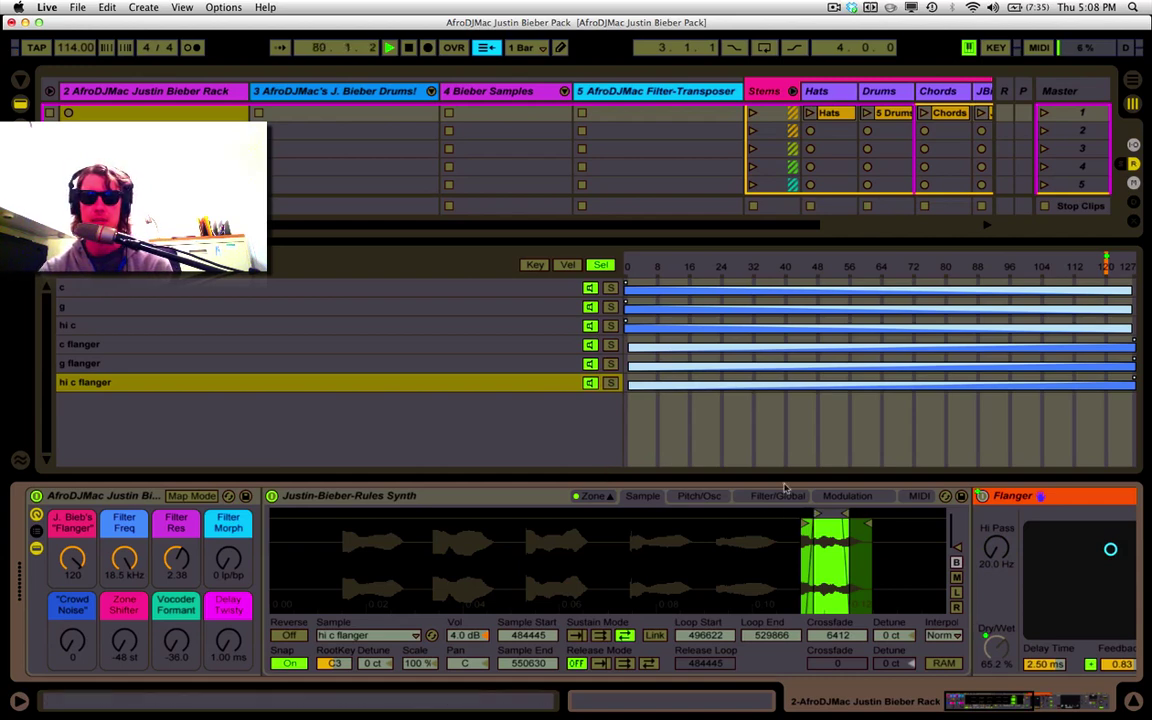
{"action": "left_click", "coordinate": [778, 496]}
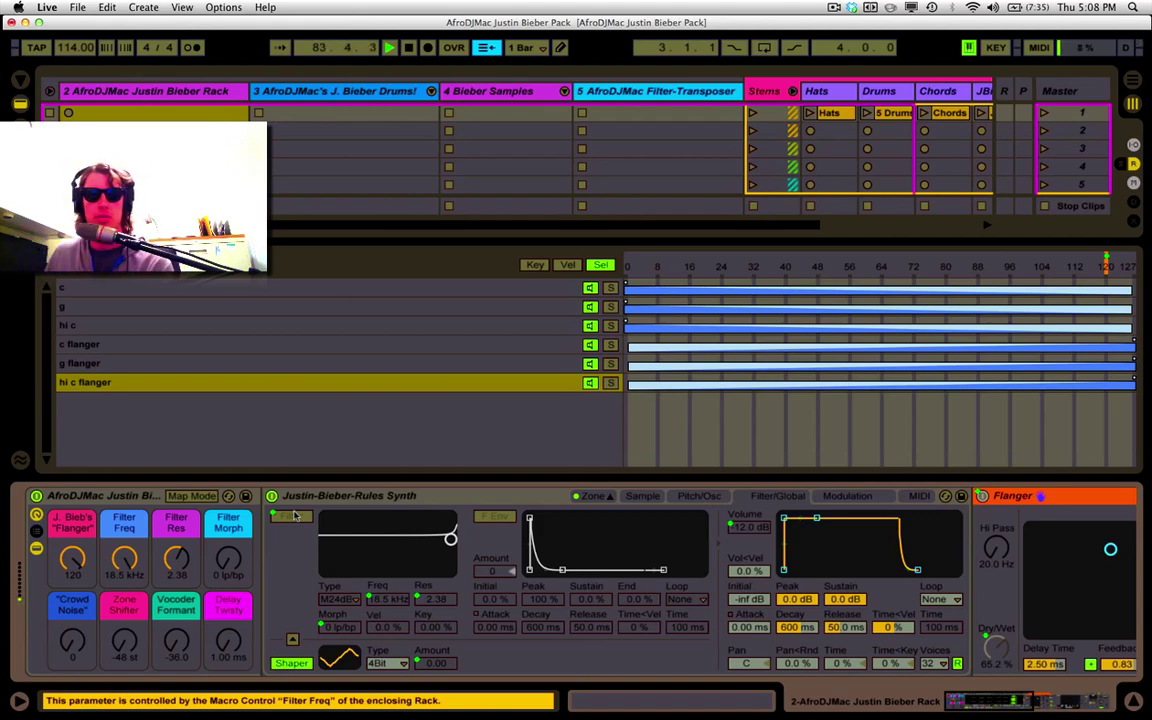
{"action": "left_click", "coordinate": [137, 496]}
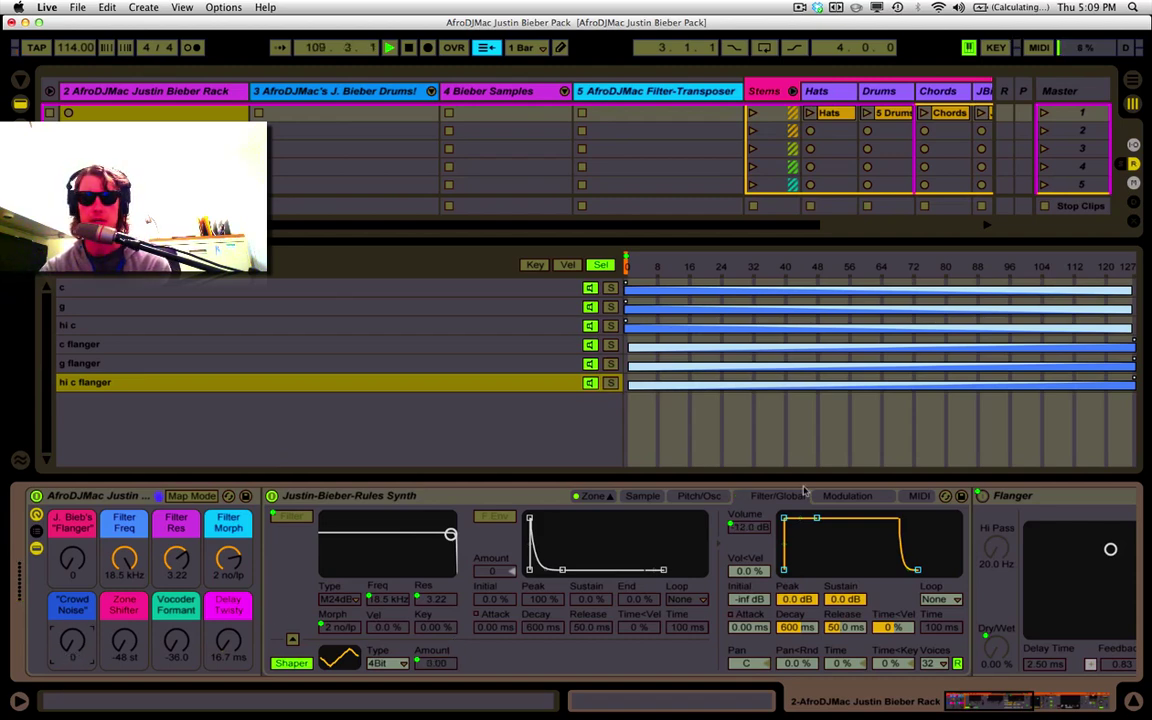
{"action": "left_click", "coordinate": [701, 496]}
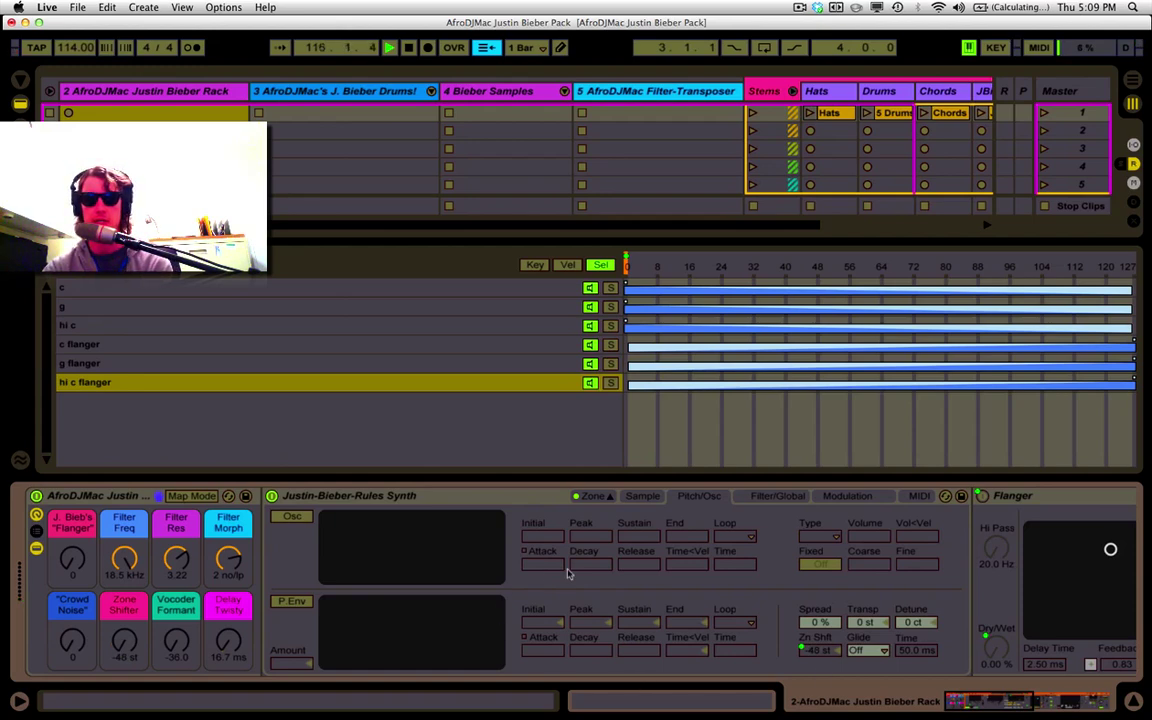
Fold the Justin-Bieber-Rules Synth and Flanger devices, and select the whole rack
{"action": "double_click", "coordinate": [512, 496]}
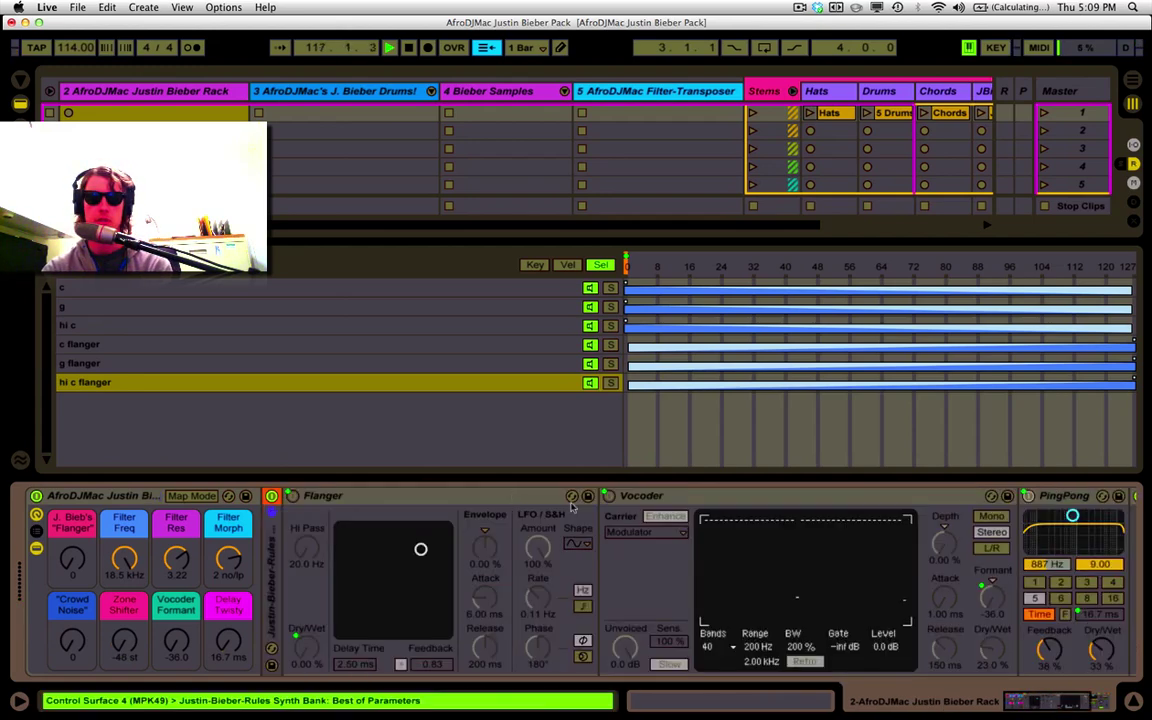
{"action": "double_click", "coordinate": [470, 496]}
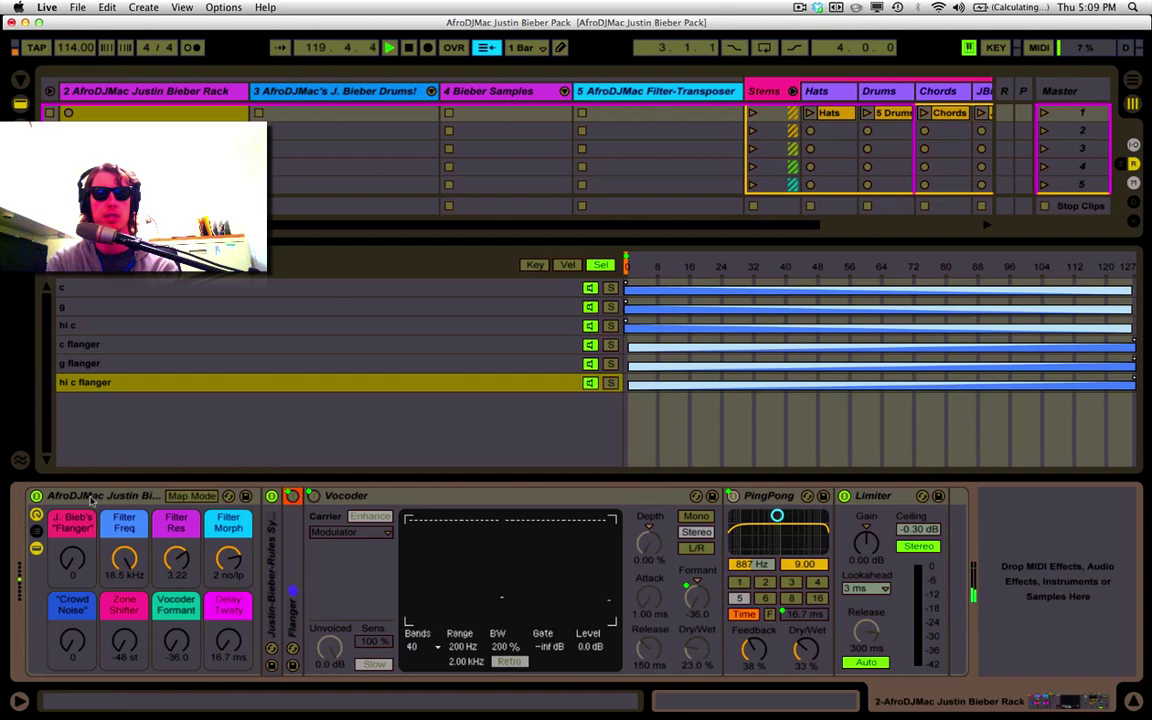
{"action": "left_click", "coordinate": [91, 499]}
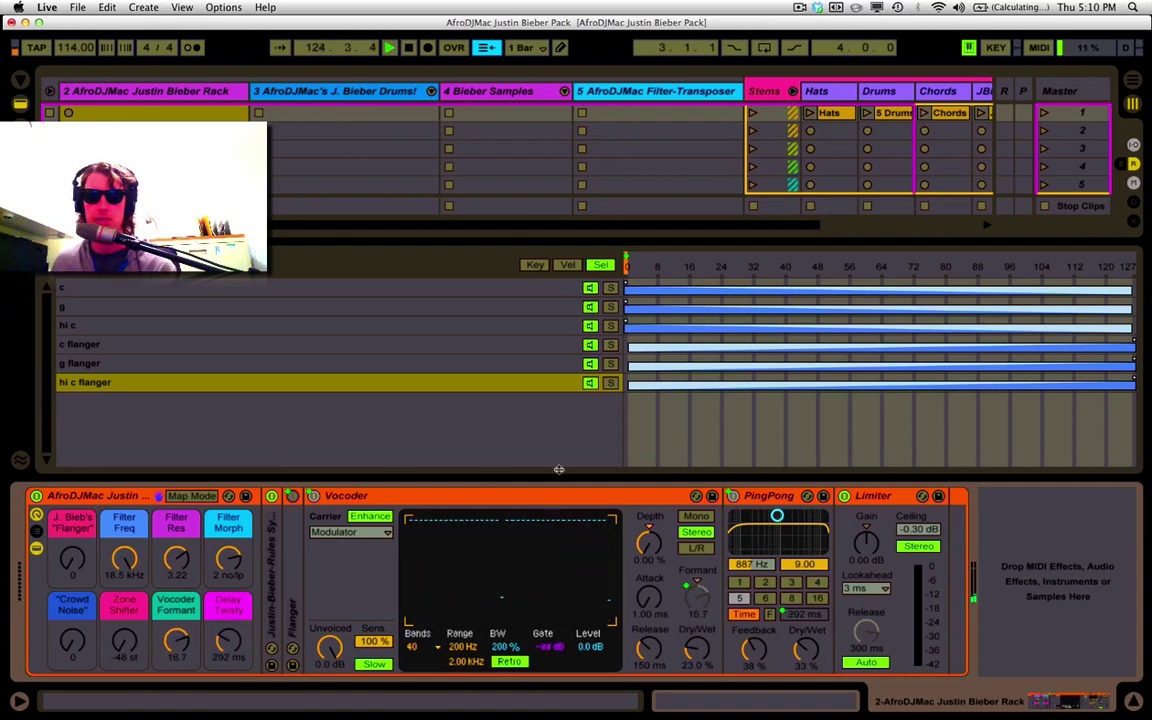
Examine the Repitch, Fade and Jump mode options of the PingPong delay
{"action": "left_click", "coordinate": [760, 496]}
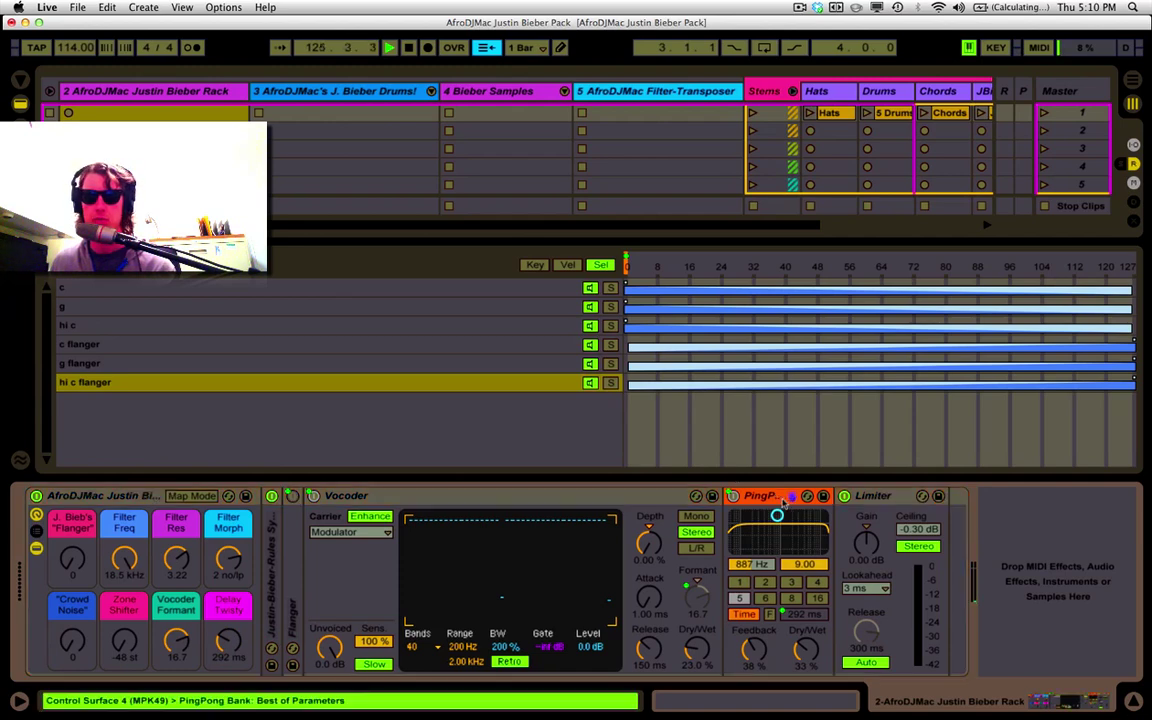
{"action": "right_click", "coordinate": [784, 497]}
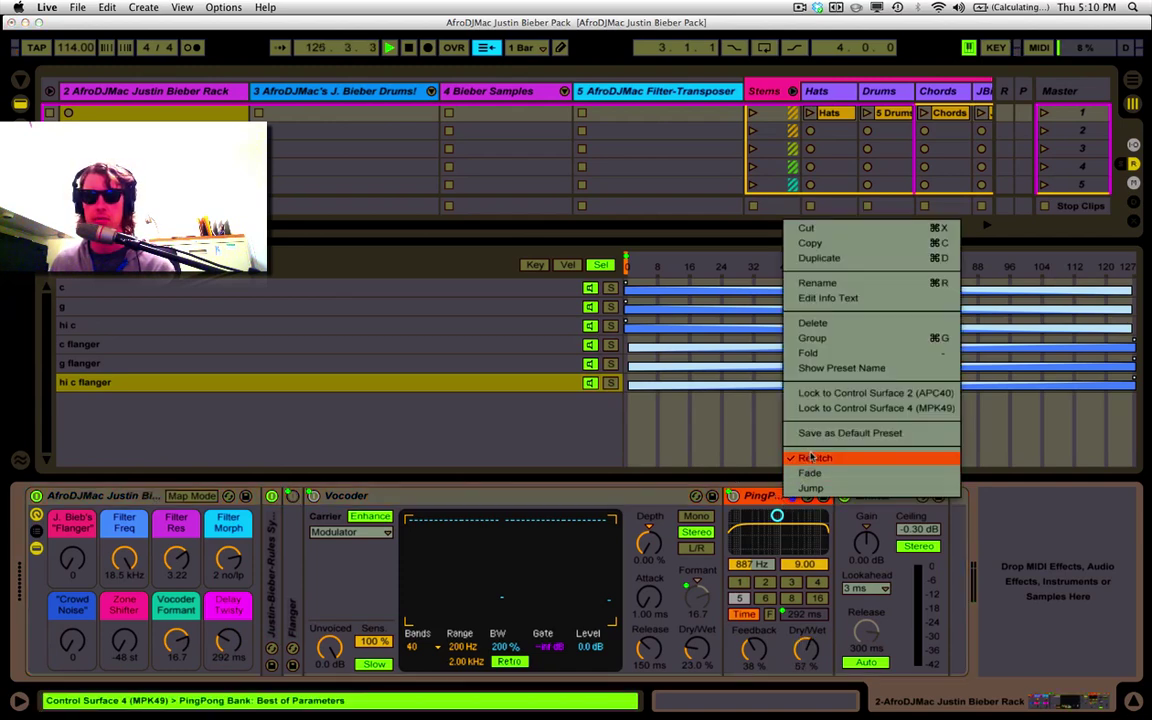
{"action": "left_click", "coordinate": [760, 501]}
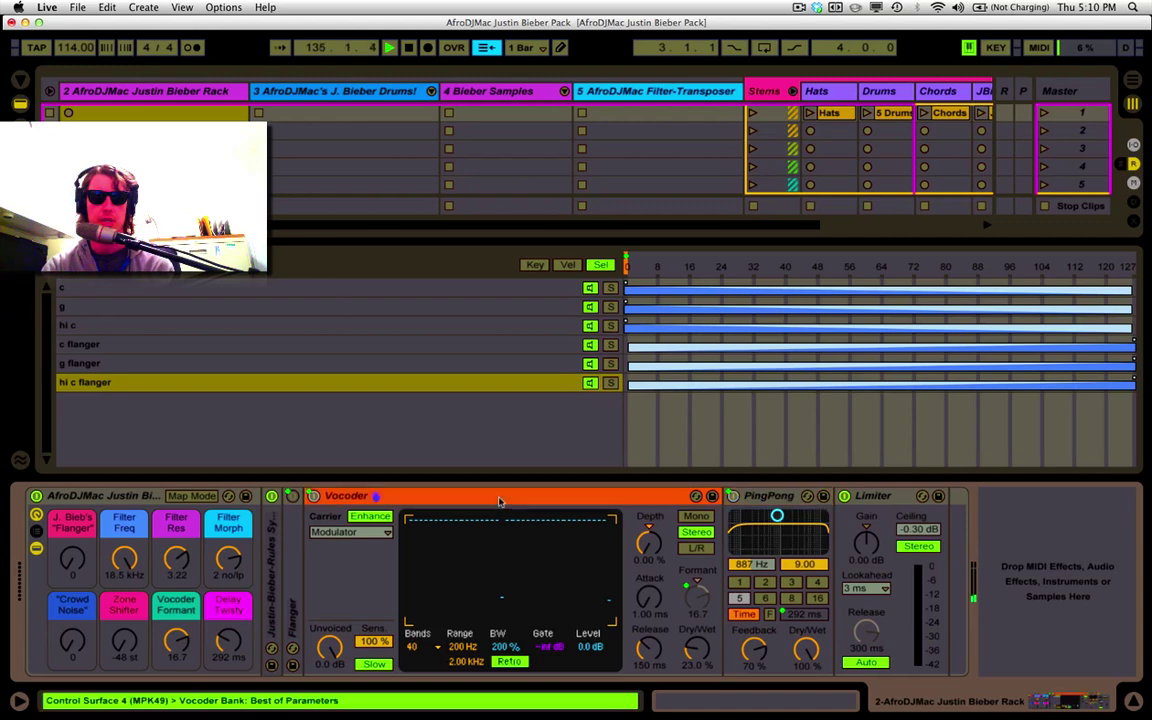
Fold the Vocoder and hide the rack's device chain so only the macro controls show
{"action": "double_click", "coordinate": [330, 496]}
{"action": "left_click", "coordinate": [36, 549]}
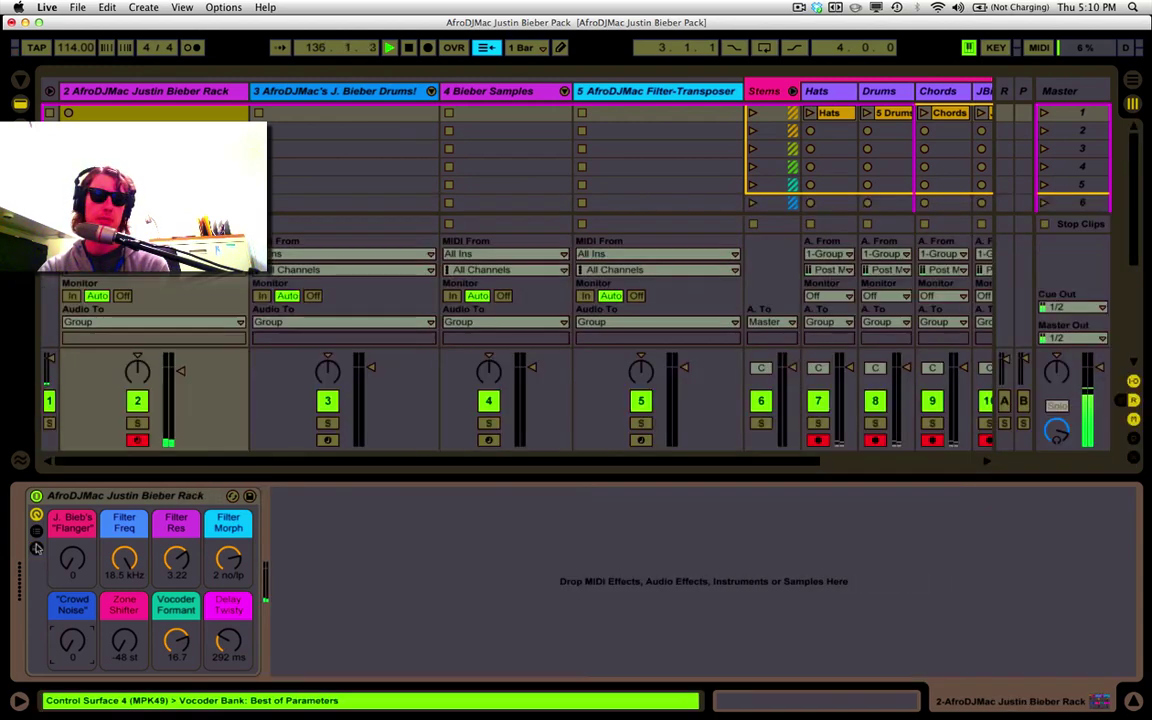
Audition the Chords and Hi notes clips in the first scene of the Stems group, showing each track's effects
{"action": "scroll", "coordinate": [860, 143], "scroll_direction": "right", "scroll_amount": 3}
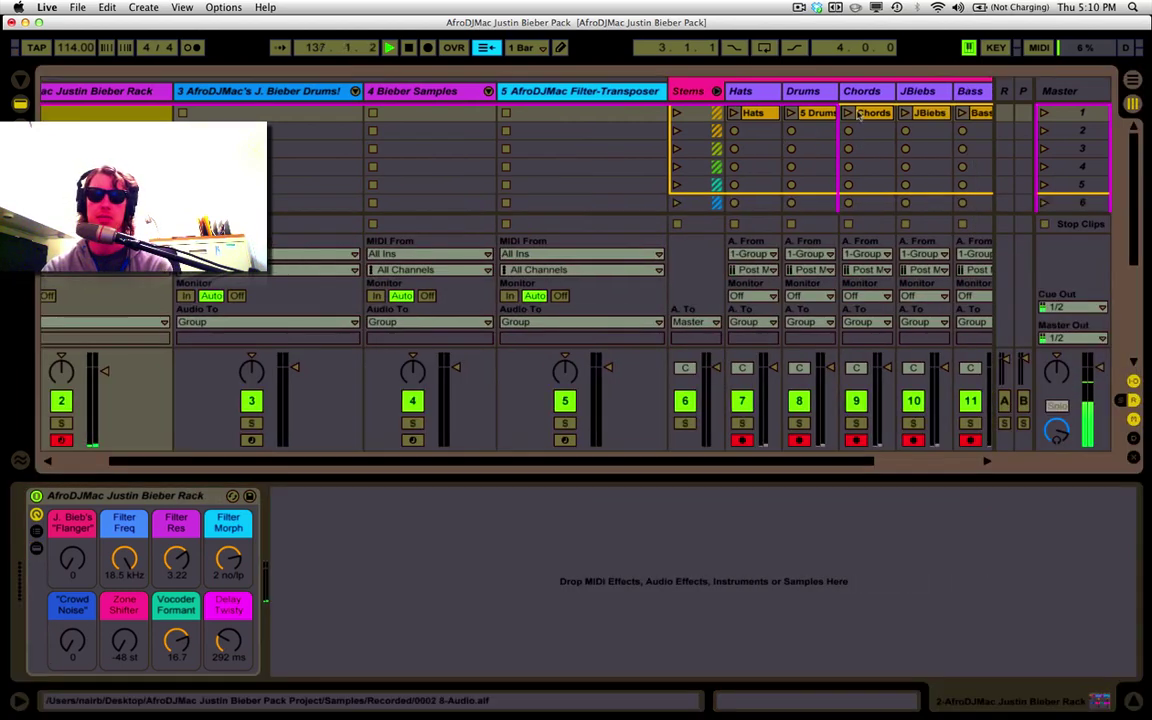
{"action": "left_click", "coordinate": [848, 113]}
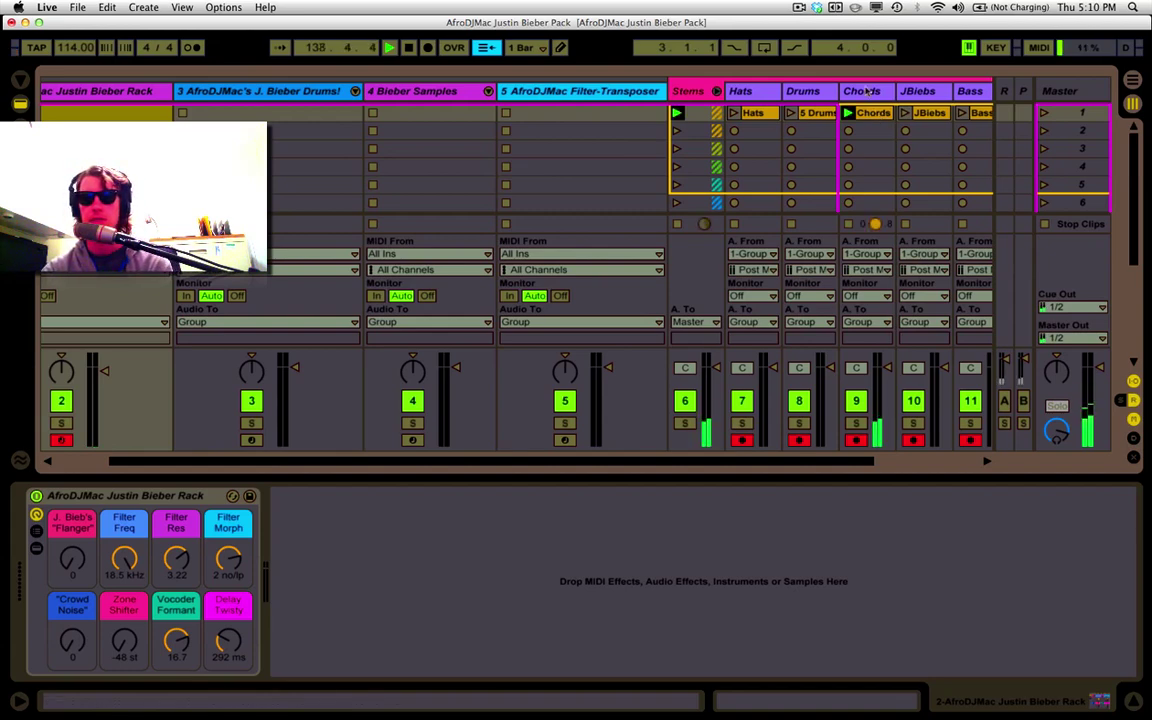
{"action": "left_click", "coordinate": [876, 113]}
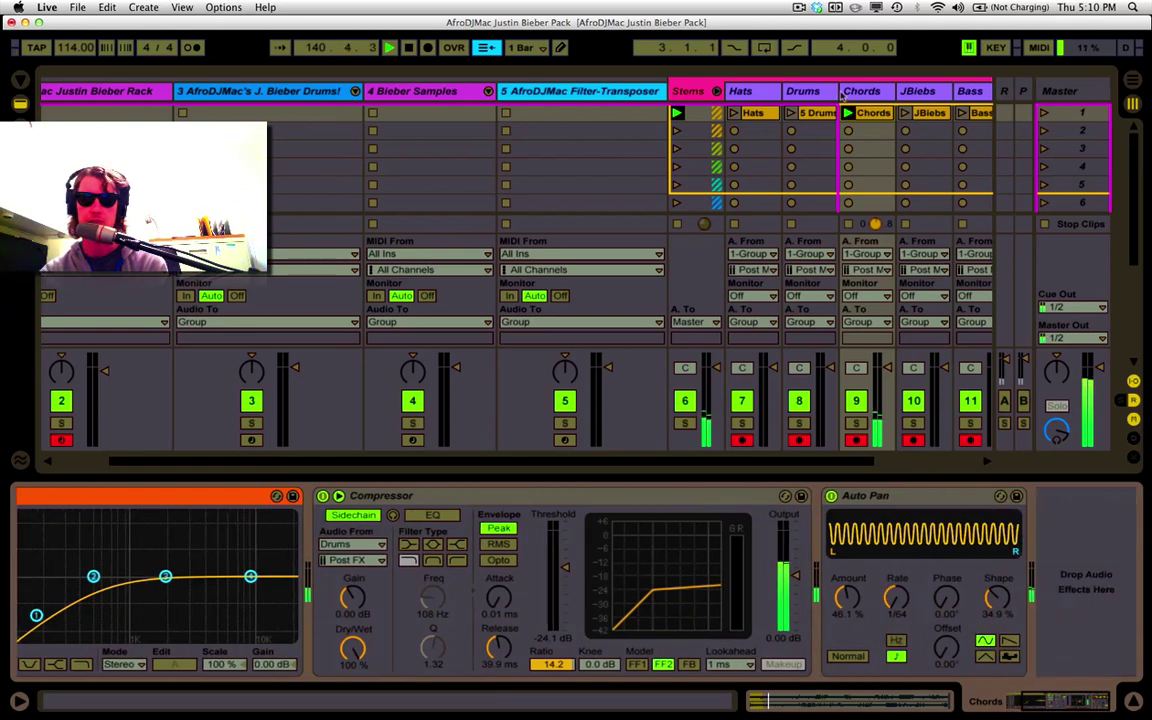
{"action": "scroll", "coordinate": [784, 130], "scroll_direction": "right", "scroll_amount": 3}
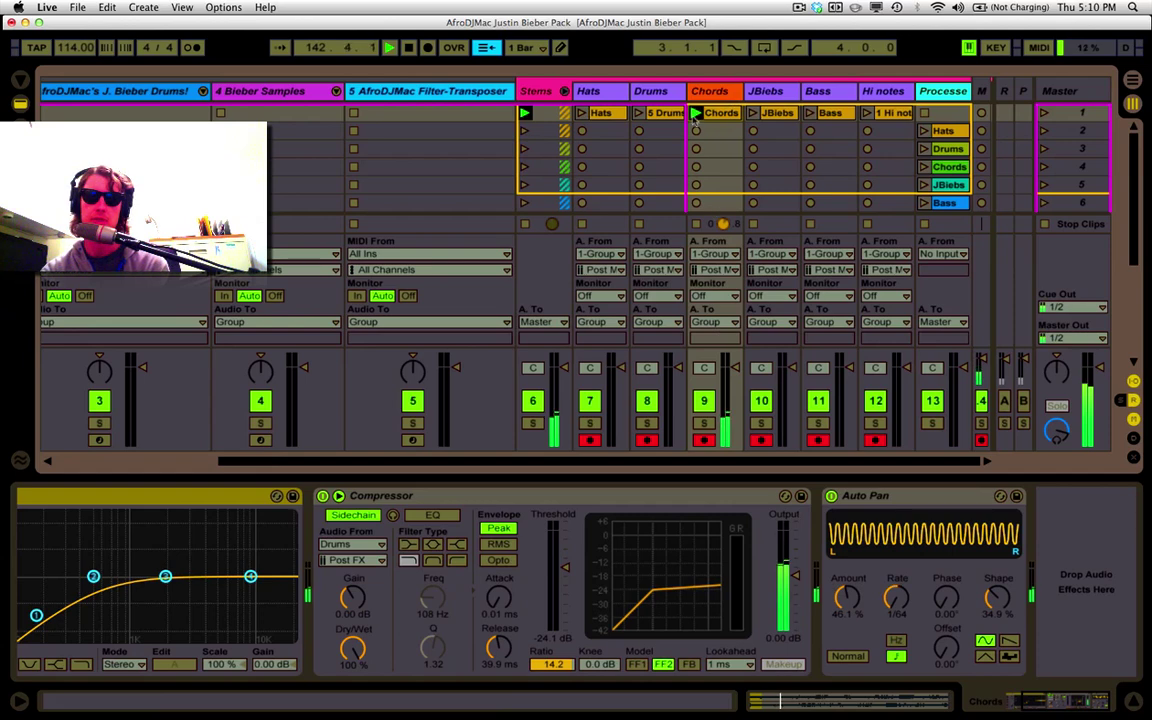
{"action": "left_click", "coordinate": [866, 113]}
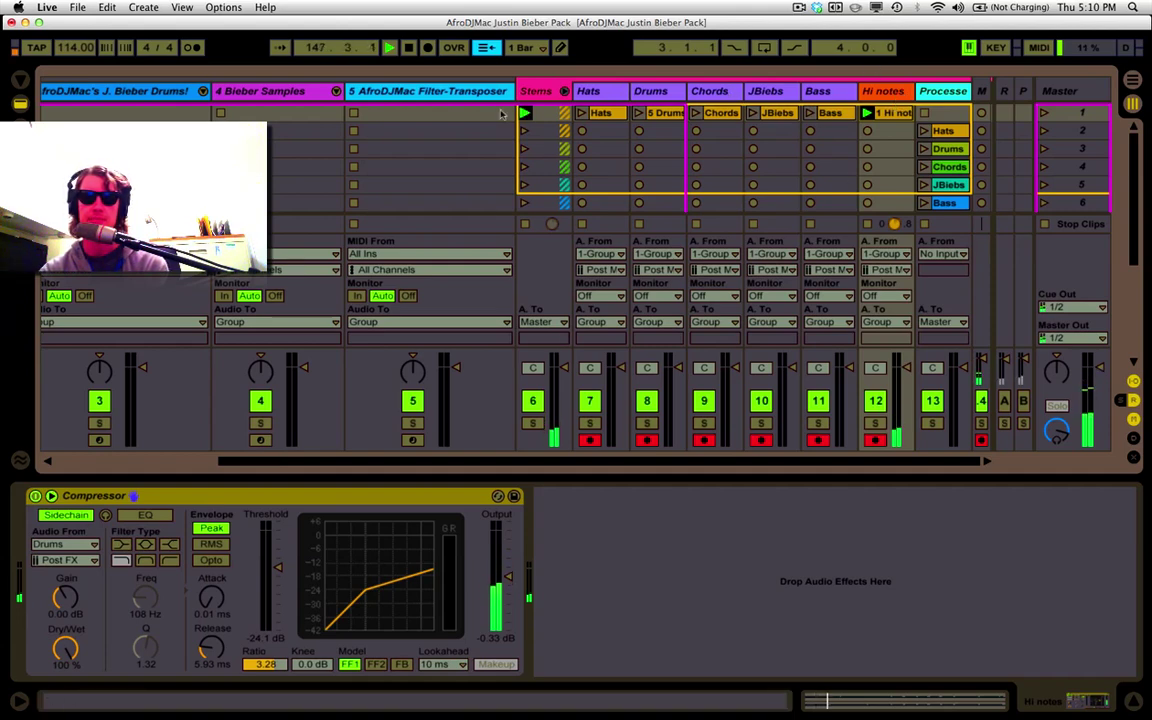
Bring up the AfroDJMac Justin Bieber Rack macros, and audition the Hats clip in the Stems group
{"action": "scroll", "coordinate": [495, 115], "scroll_direction": "left", "scroll_amount": 5}
{"action": "left_click", "coordinate": [172, 91]}
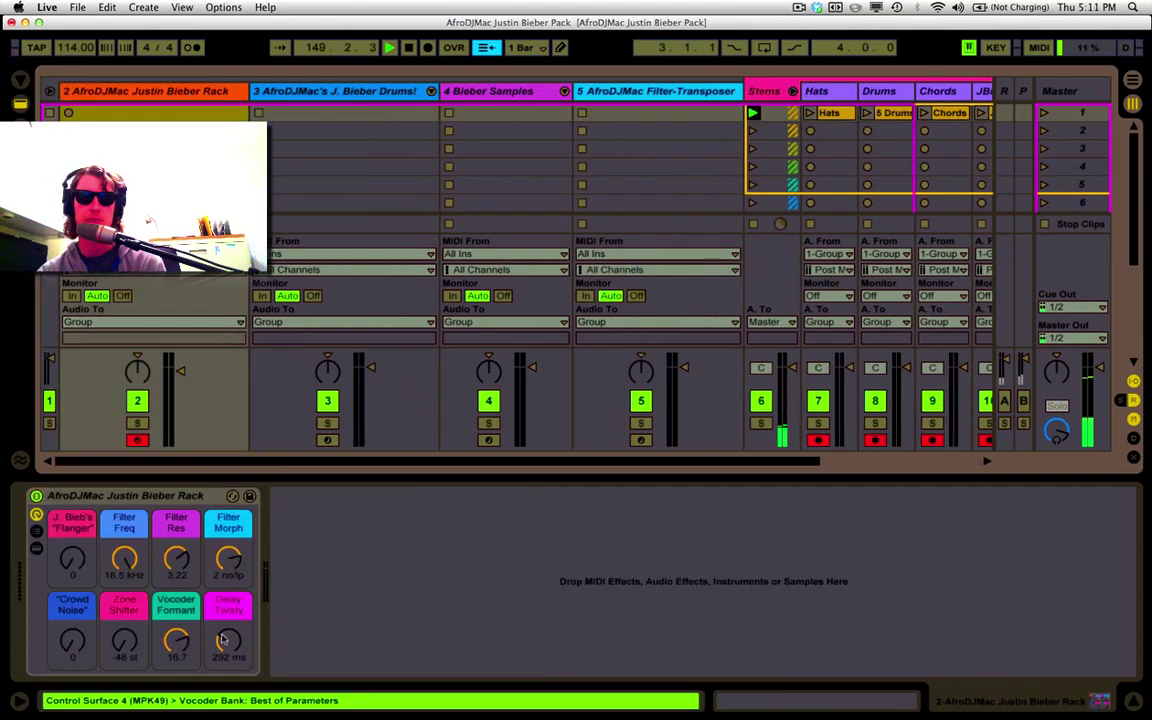
{"action": "scroll", "coordinate": [773, 118], "scroll_direction": "right", "scroll_amount": 3}
{"action": "scroll", "coordinate": [773, 118], "scroll_direction": "right", "scroll_amount": 2}
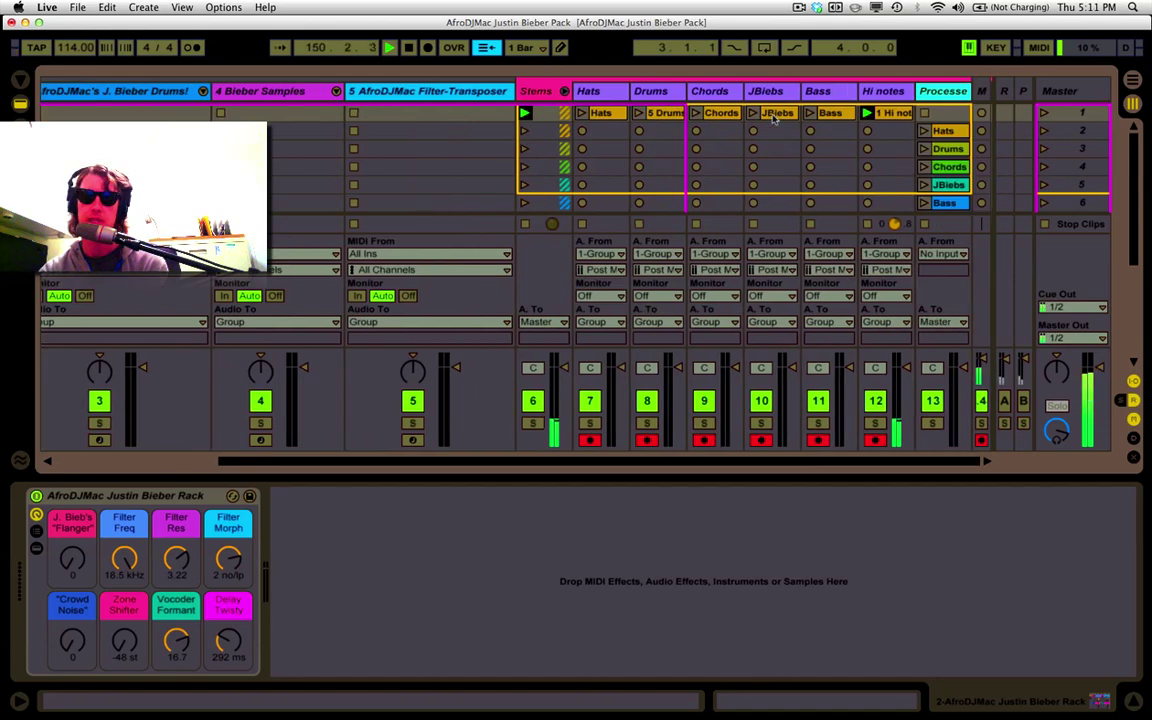
{"action": "left_click", "coordinate": [606, 113]}
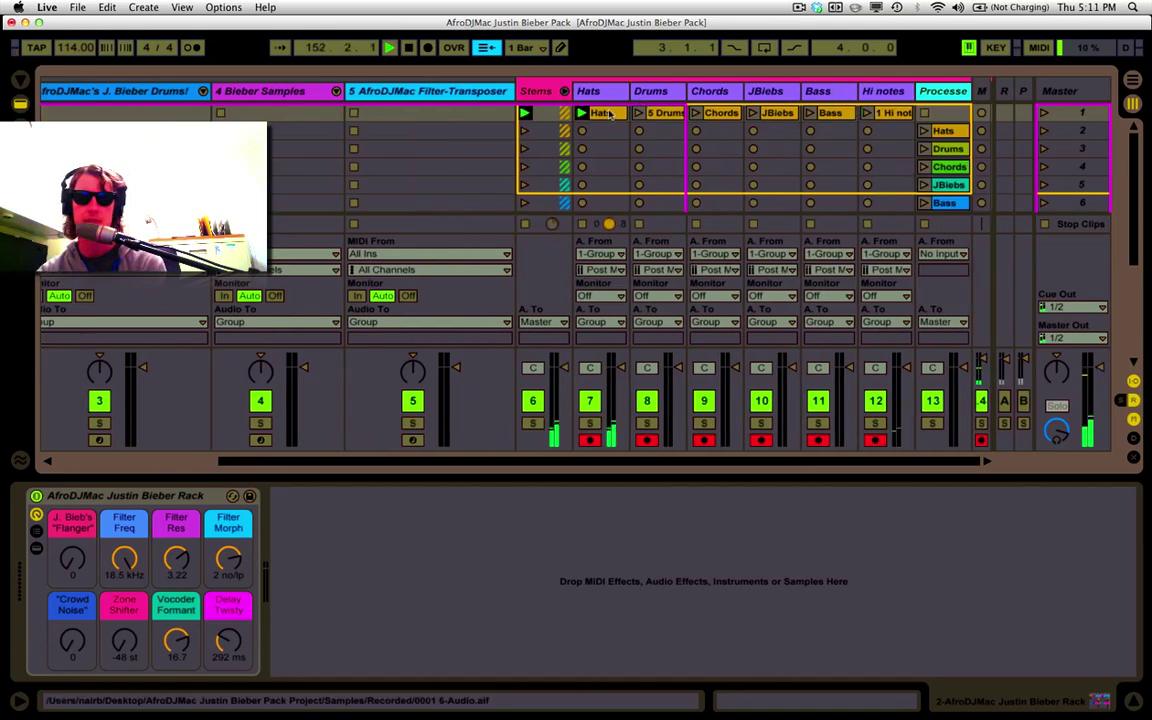
Disarm the AfroDJMac Justin Bieber Rack track and arm AfroDJMac's J. Bieber Drums! for recording
{"action": "scroll", "coordinate": [400, 150], "scroll_direction": "left", "scroll_amount": 3}
{"action": "scroll", "coordinate": [400, 150], "scroll_direction": "down", "scroll_amount": 1}
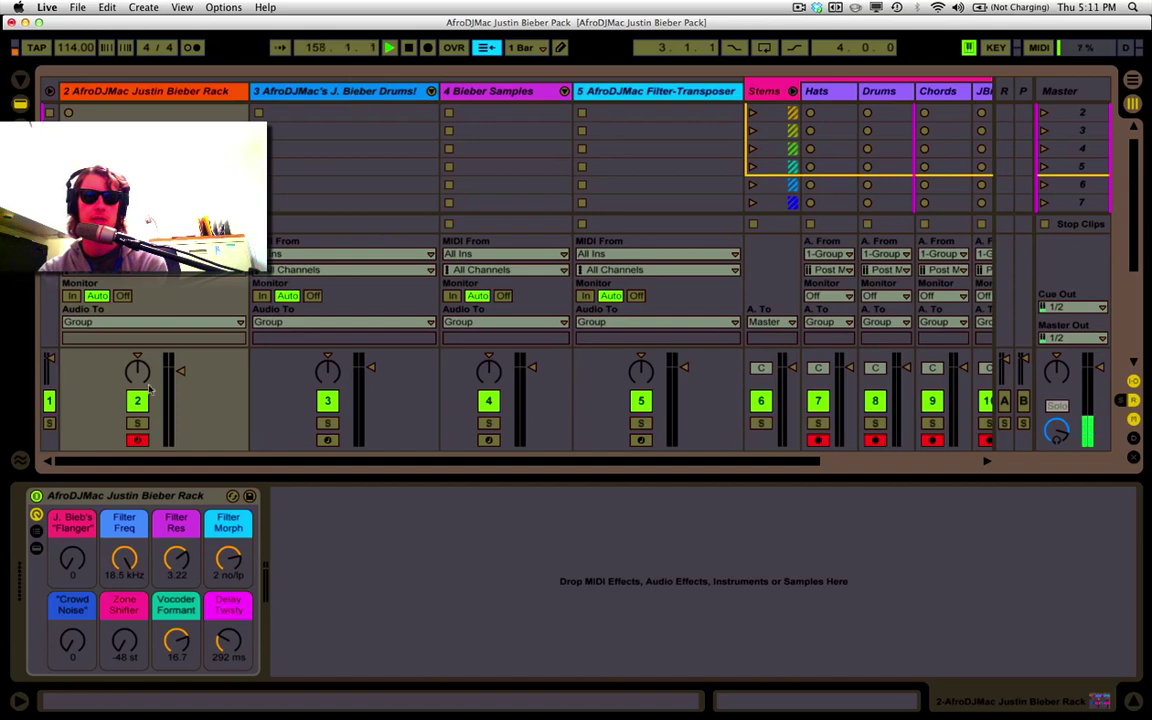
{"action": "left_click", "coordinate": [139, 439]}
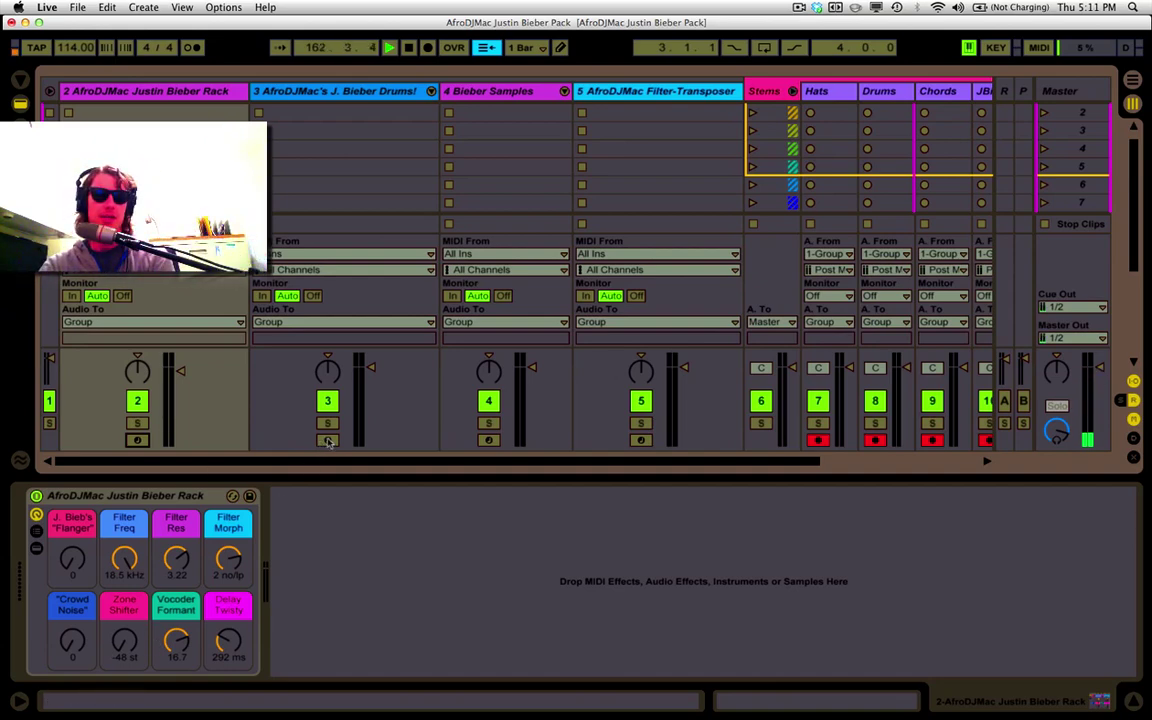
{"action": "left_click", "coordinate": [327, 441]}
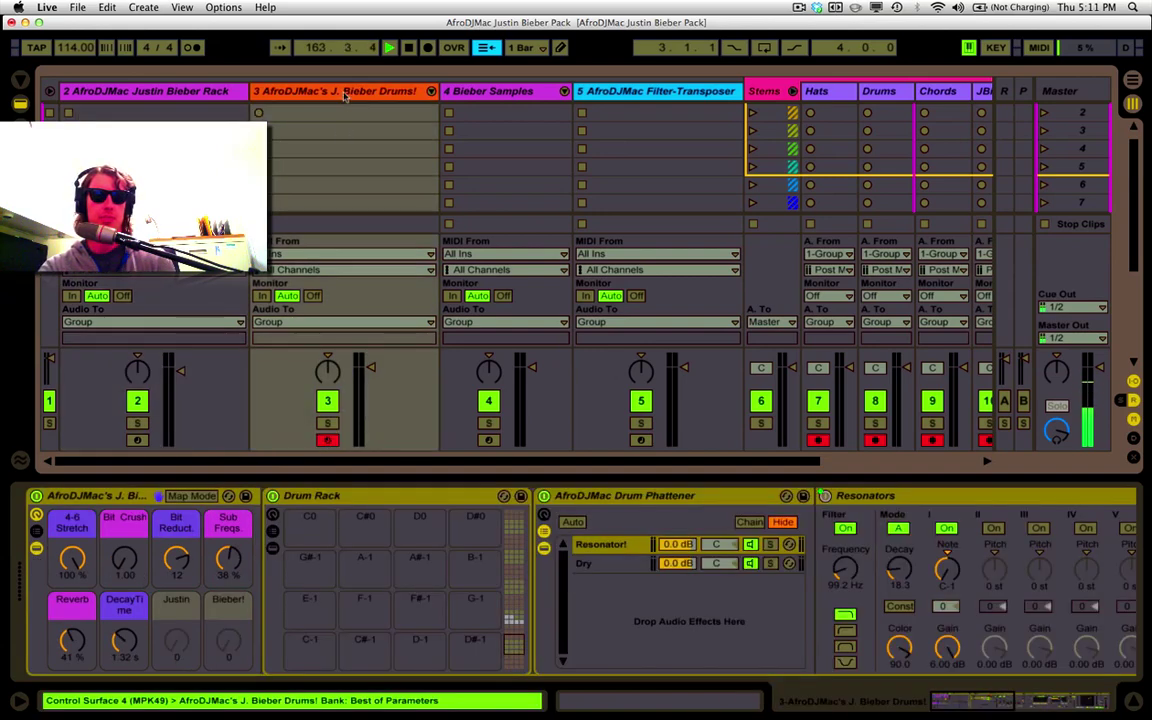
Bring the filled Drum Rack pads into view and inspect the Kick, Snare, Clap, Kick Pulse, Snare Pulse and Clap Pulse pads
{"action": "left_click", "coordinate": [512, 620]}
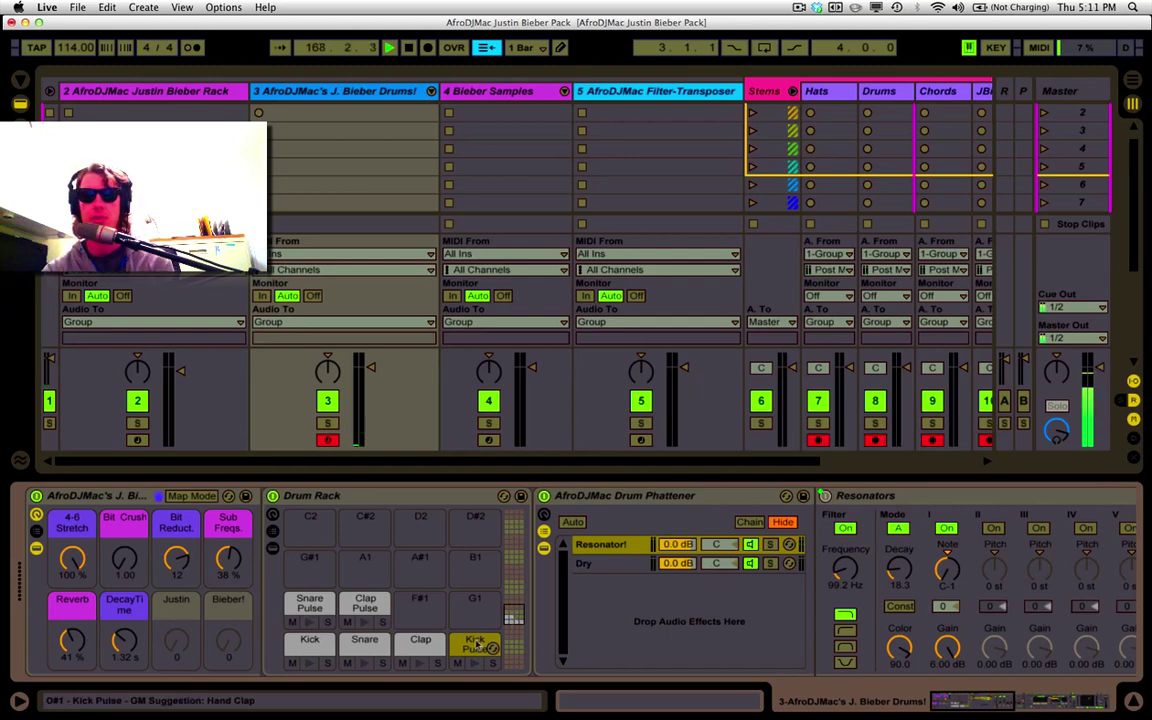
{"action": "left_click", "coordinate": [474, 644]}
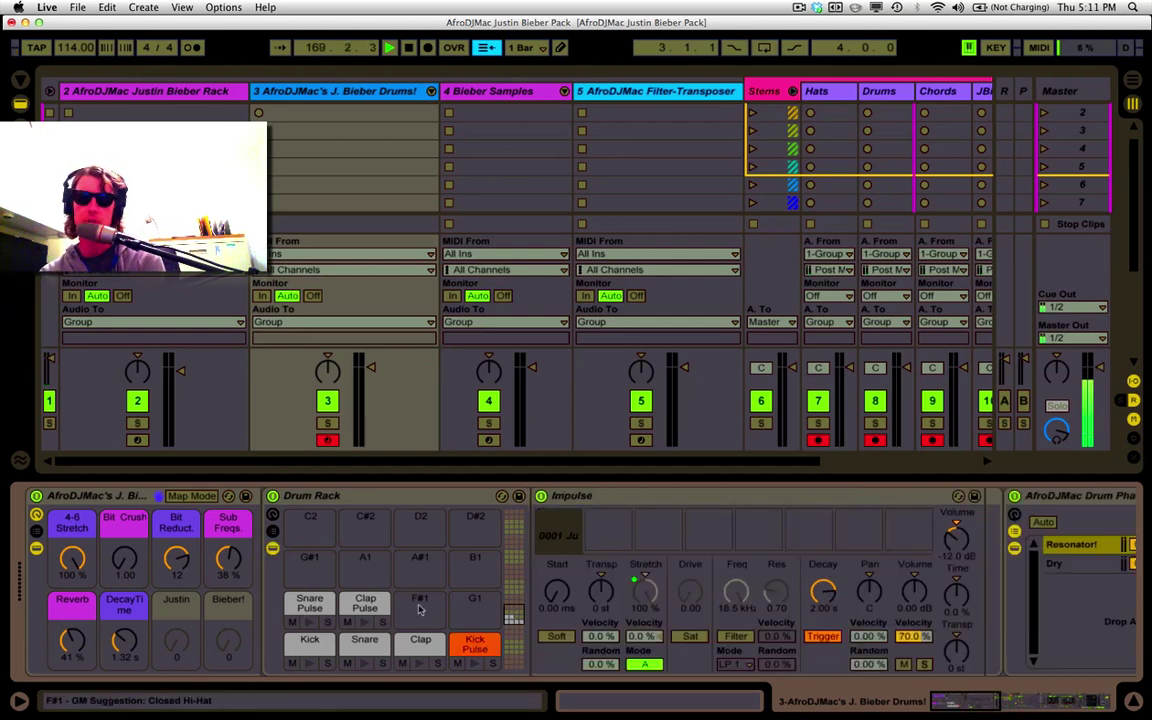
{"action": "left_click", "coordinate": [312, 603]}
{"action": "left_click", "coordinate": [309, 642]}
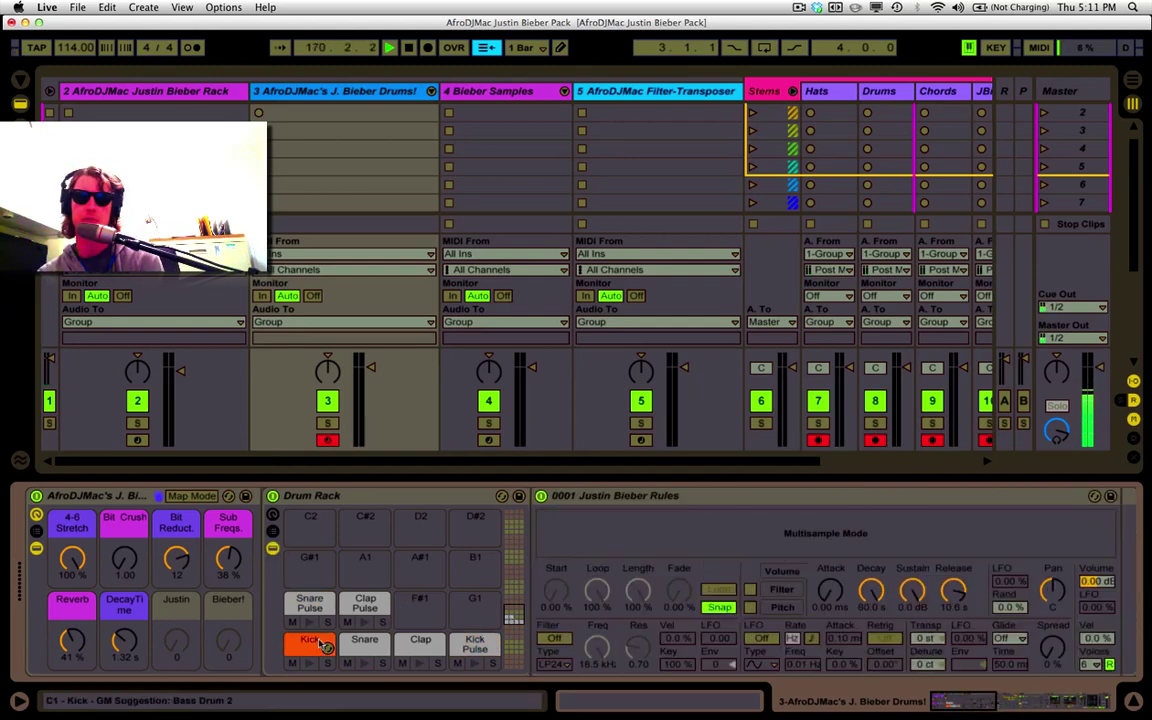
{"action": "left_click", "coordinate": [366, 641]}
{"action": "left_click", "coordinate": [420, 641]}
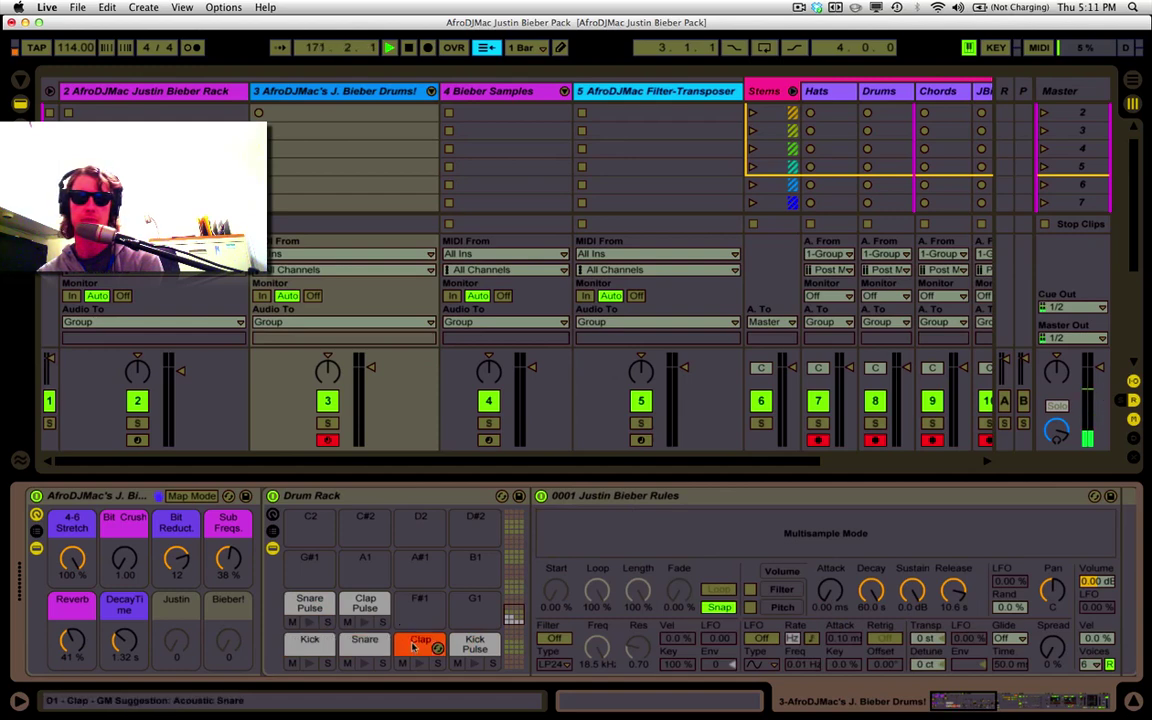
{"action": "left_click", "coordinate": [475, 643]}
{"action": "left_click", "coordinate": [310, 603]}
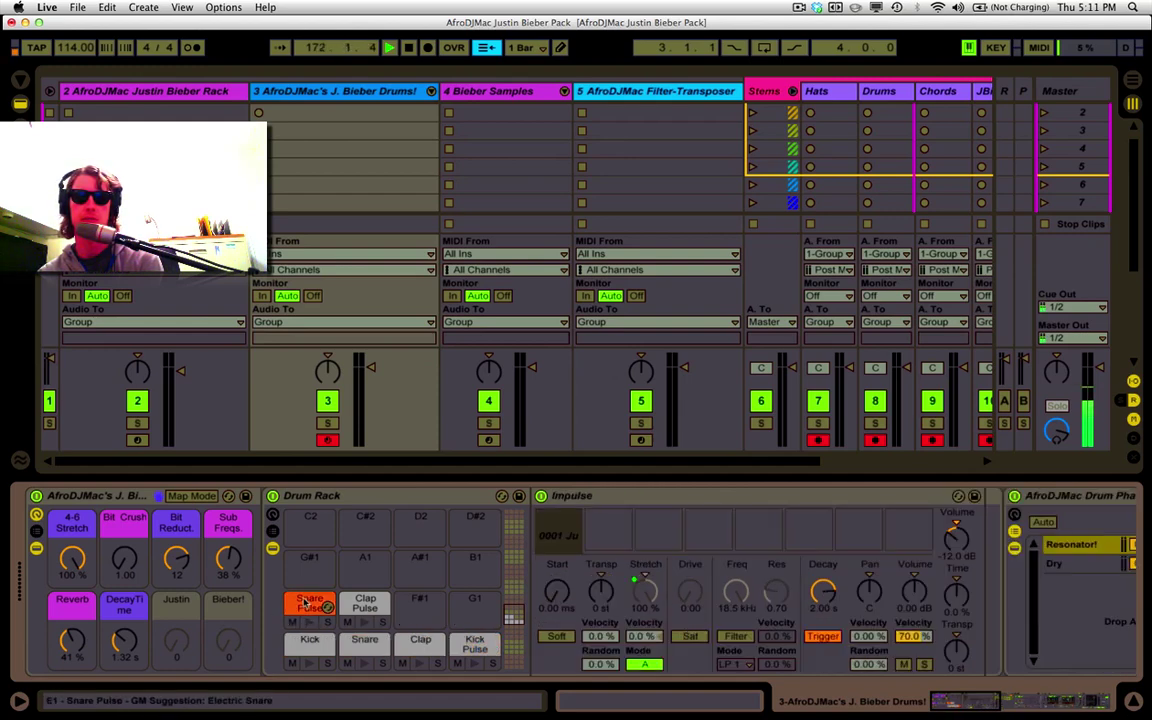
{"action": "left_click", "coordinate": [365, 603]}
{"action": "left_click", "coordinate": [300, 603]}
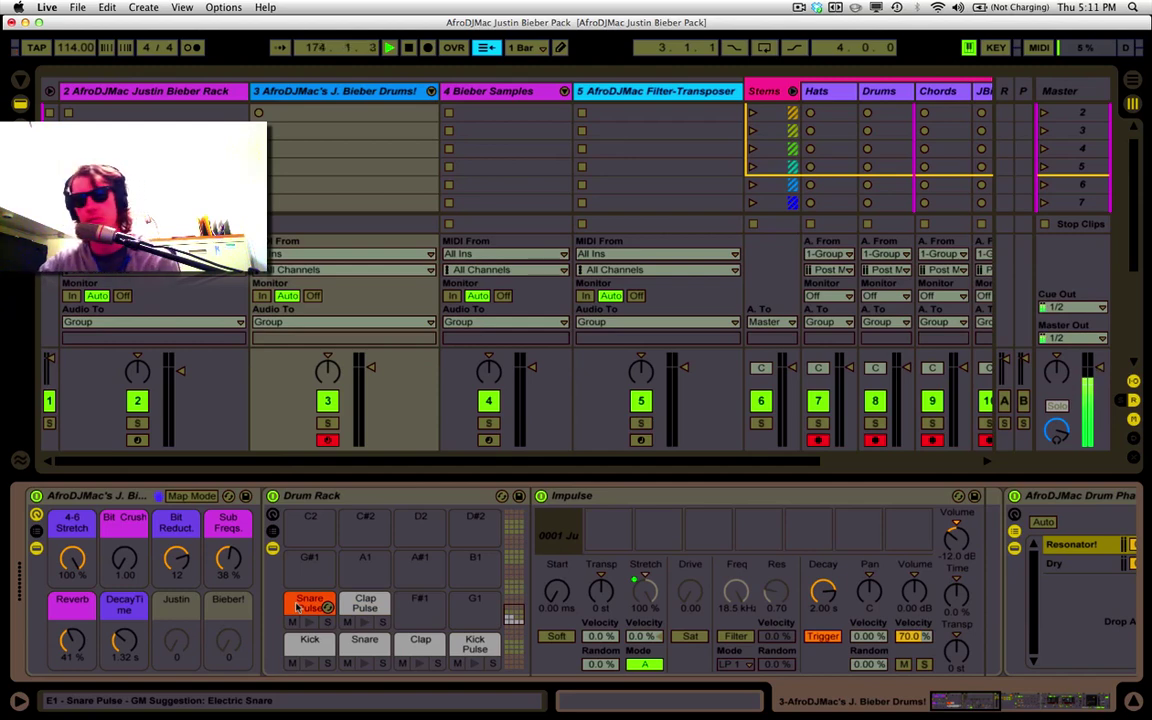
Collapse the Drum Rack device and inspect the AfroDJMac Drum Phattener's Resonator! and Dry chains, including the Resonators effect
{"action": "left_click", "coordinate": [118, 497]}
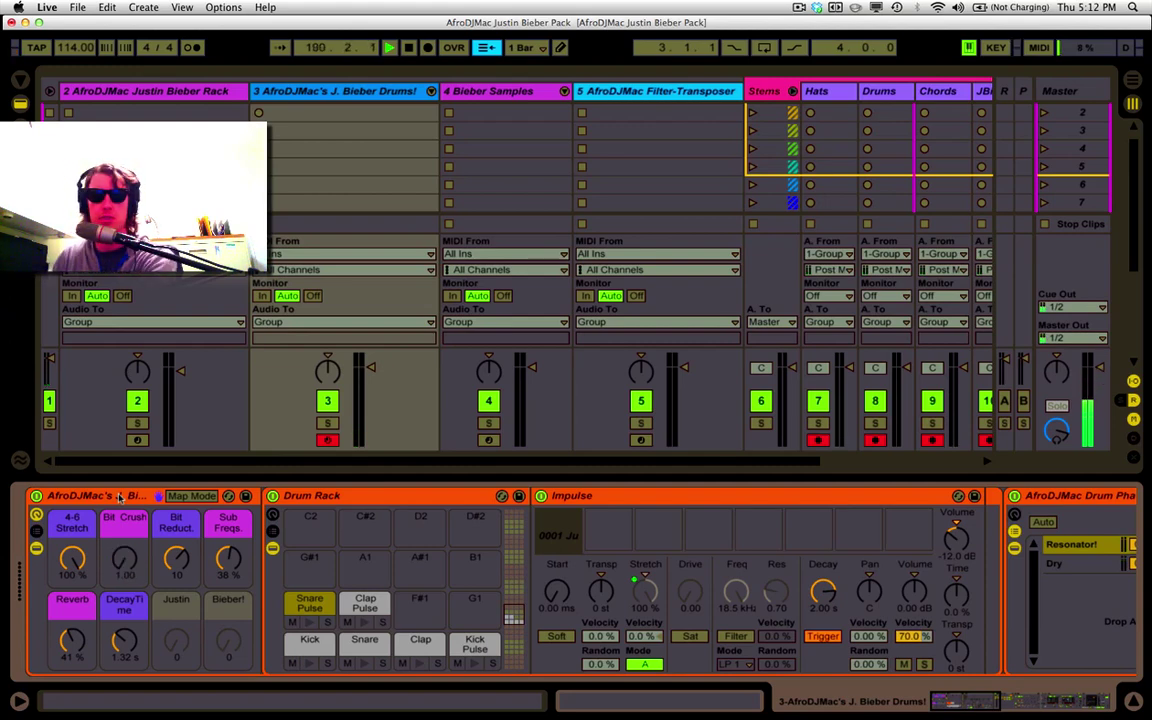
{"action": "double_click", "coordinate": [337, 496]}
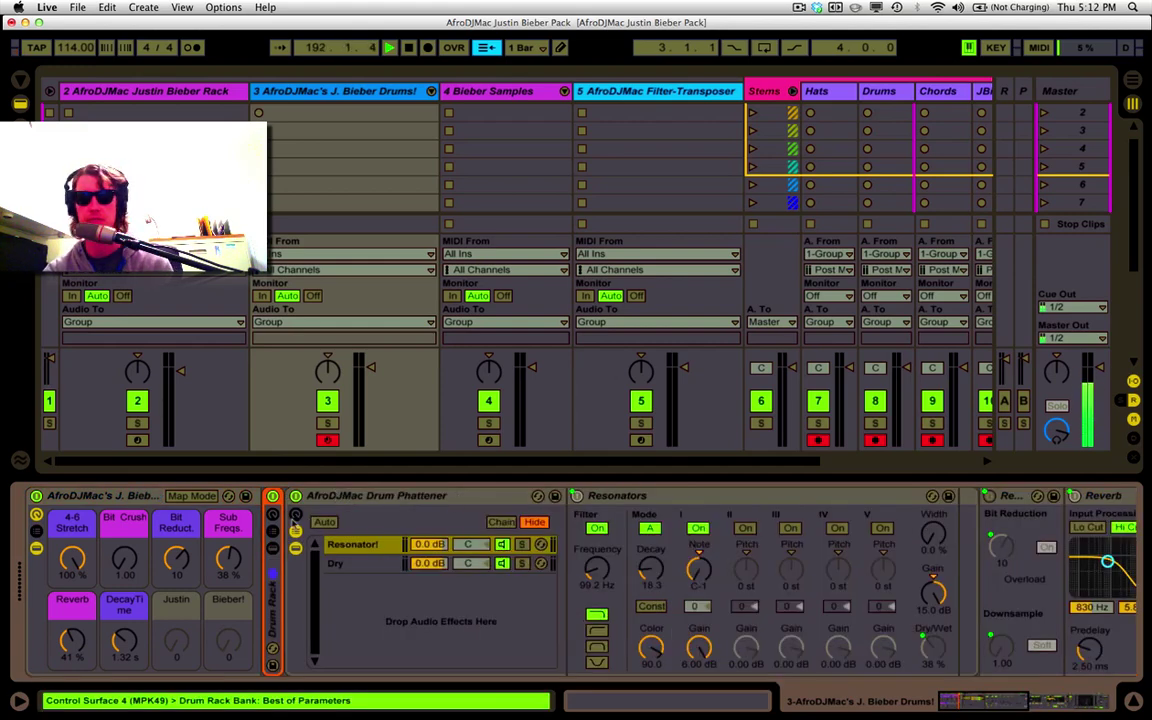
{"action": "left_click", "coordinate": [683, 497]}
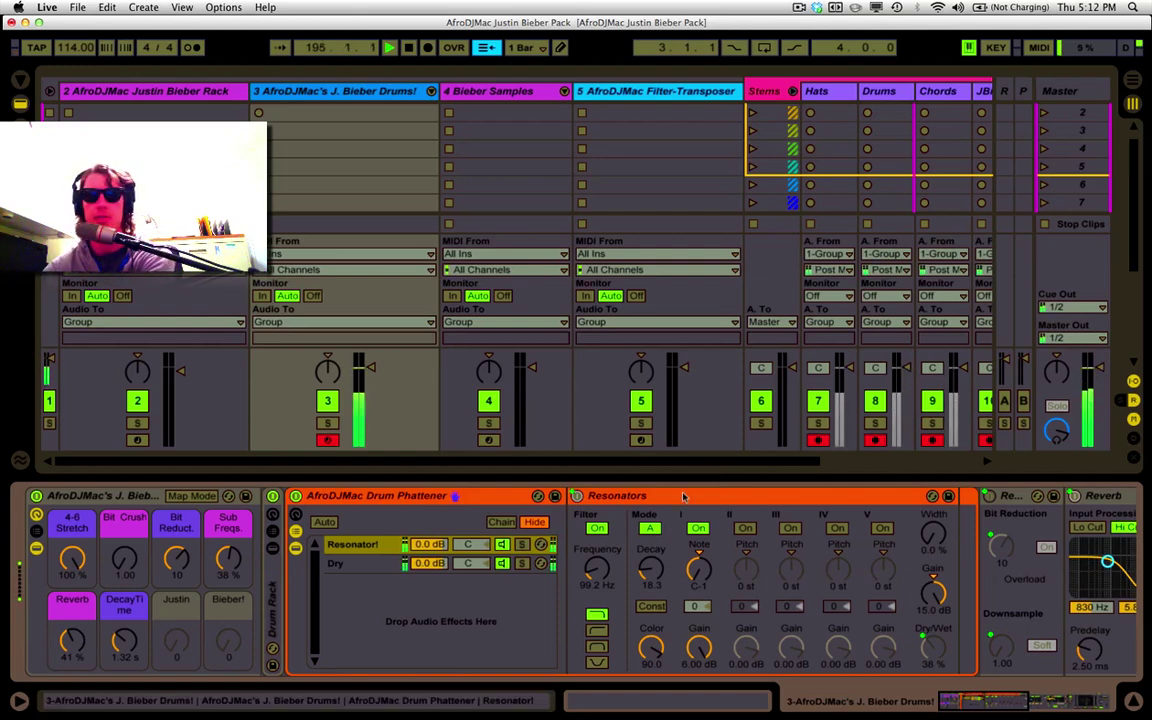
{"action": "left_click", "coordinate": [683, 497]}
{"action": "left_click", "coordinate": [352, 544]}
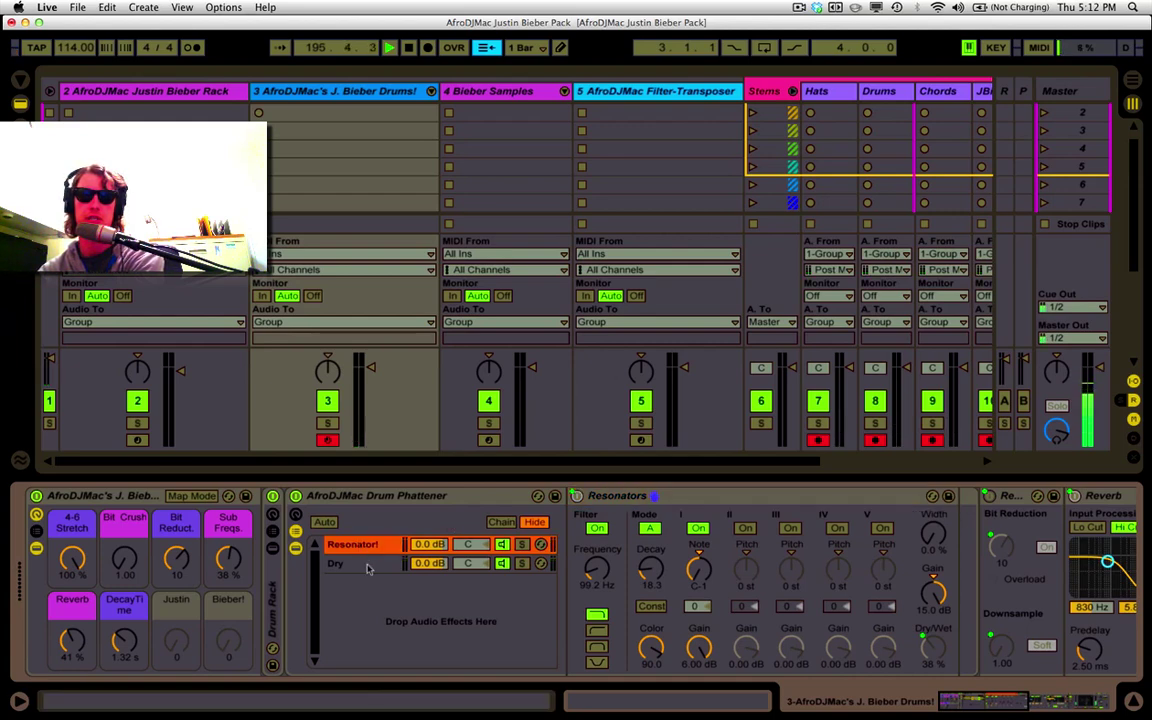
{"action": "left_click", "coordinate": [340, 563]}
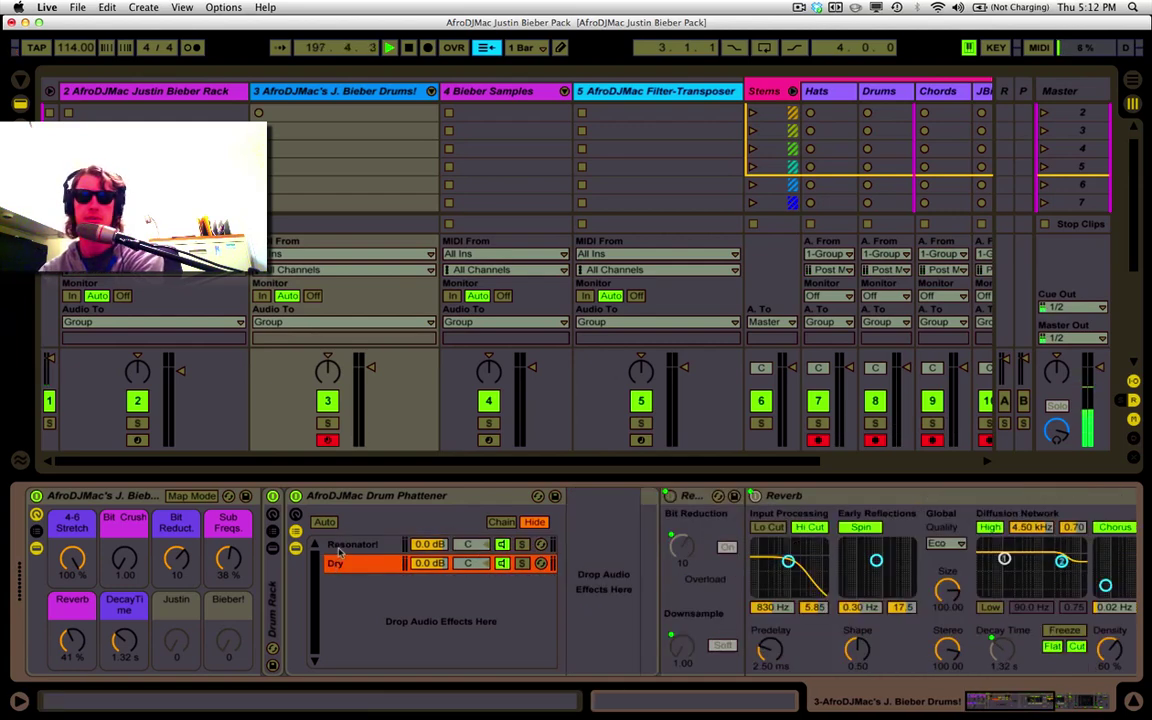
{"action": "left_click", "coordinate": [342, 546]}
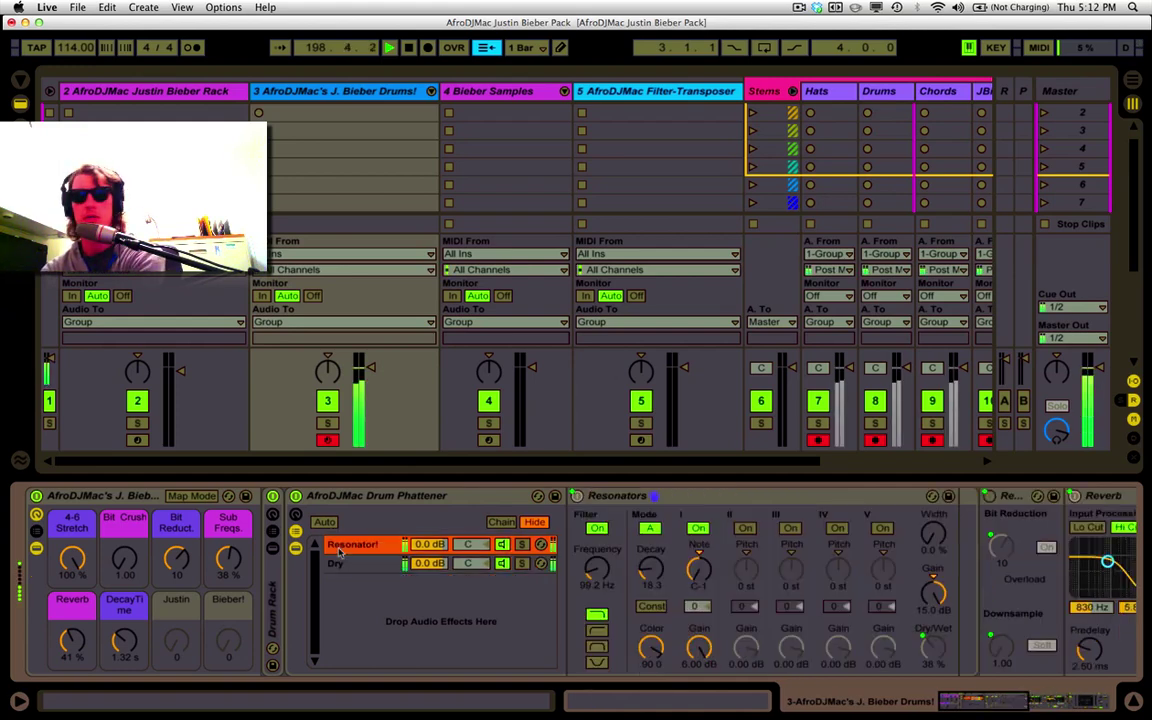
Try the Sub Freqs. macro at 44 %, return it to 38 %, and review the Reverb, Compressor and Limiter that follow
{"action": "left_click_drag", "start_coordinate": [228, 558], "coordinate": [228, 488]}
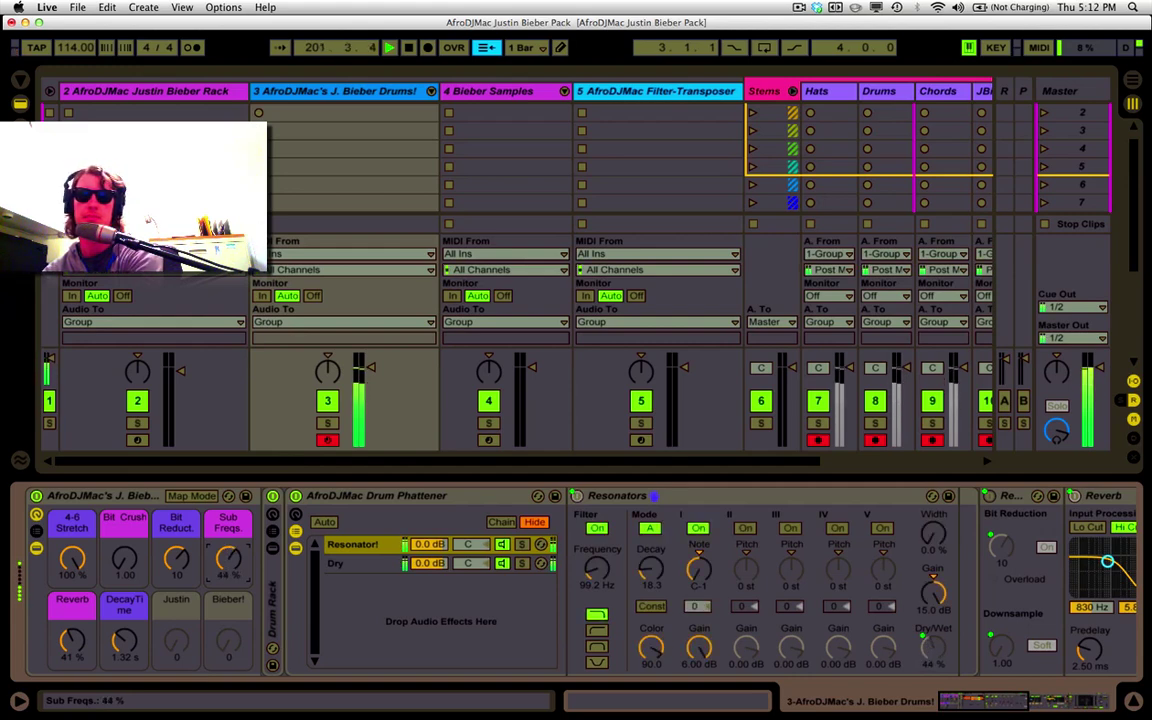
{"action": "left_click_drag", "start_coordinate": [228, 558], "coordinate": [228, 592]}
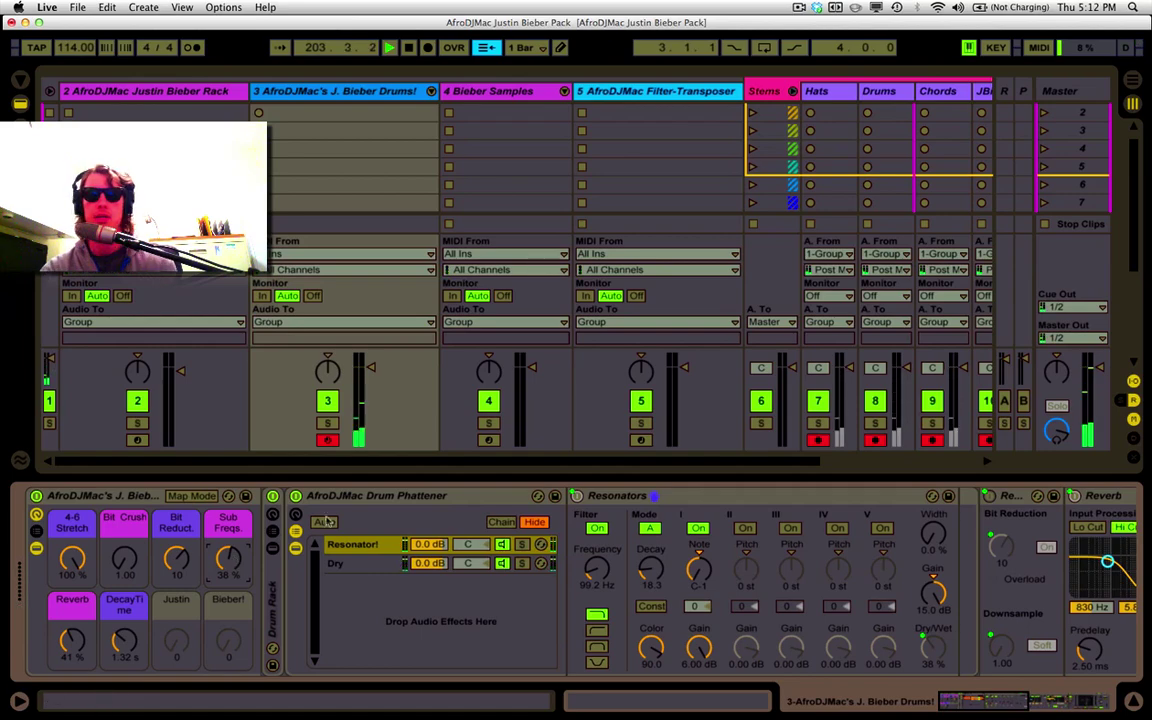
{"action": "scroll", "coordinate": [798, 495], "scroll_direction": "right", "scroll_amount": 8}
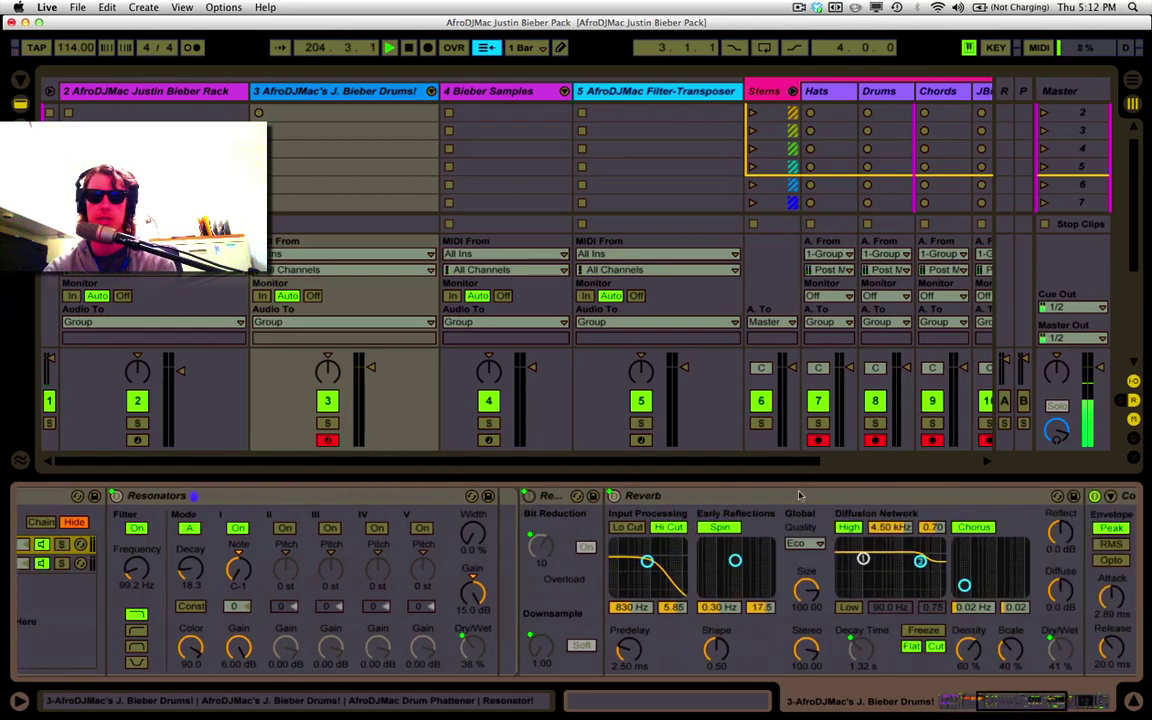
{"action": "scroll", "coordinate": [798, 495], "scroll_direction": "right", "scroll_amount": 7}
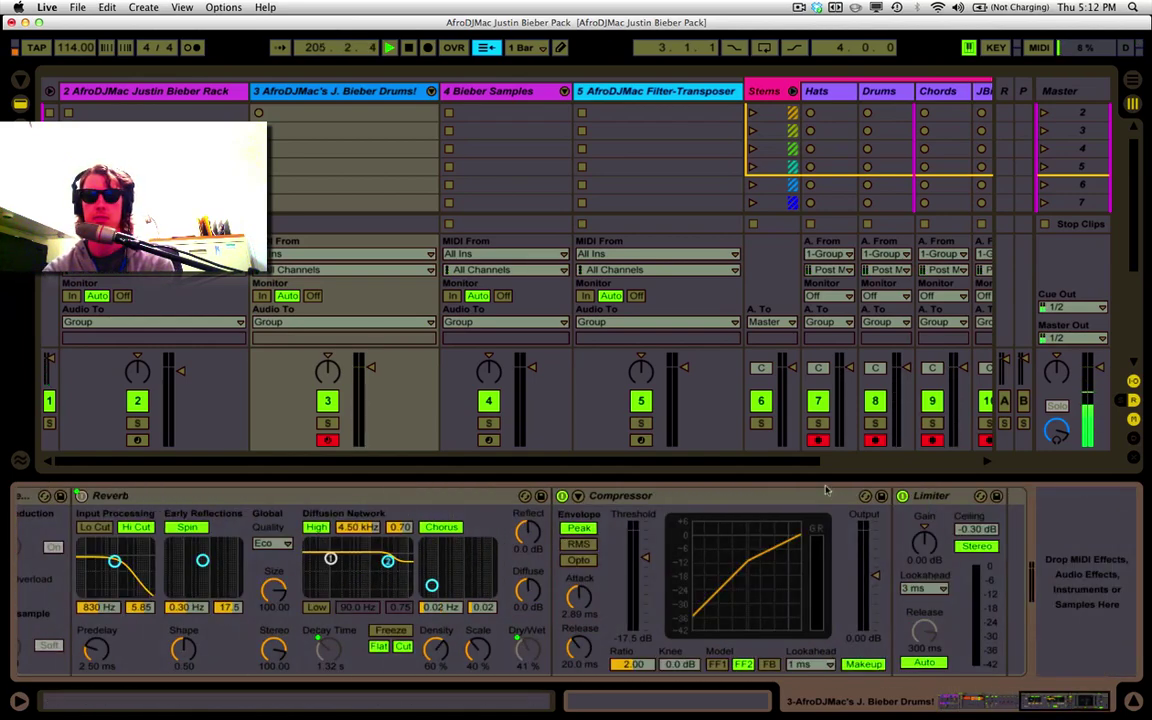
Disarm the AfroDJMac's J. Bieber Drums! track and arm the Bieber Samples track for recording
{"action": "left_click", "coordinate": [367, 95]}
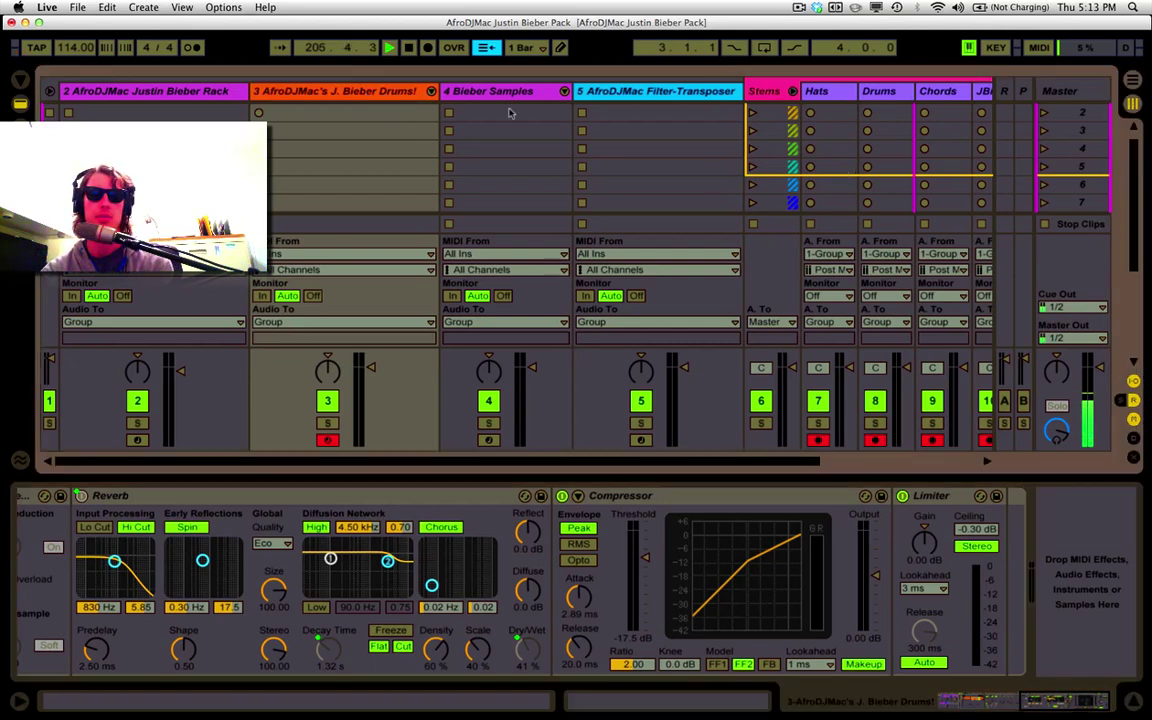
{"action": "left_click", "coordinate": [328, 441]}
{"action": "left_click", "coordinate": [488, 440]}
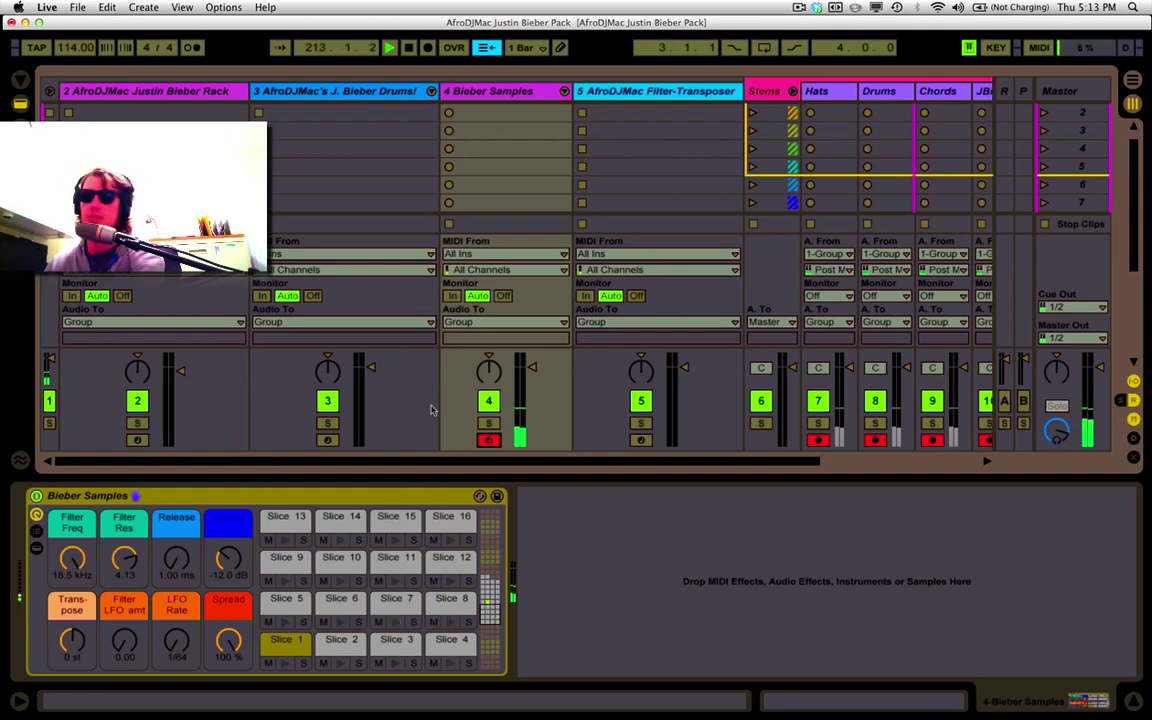
Audition the JBiebs clip in the first scene of the Stems group
{"action": "scroll", "coordinate": [858, 165], "scroll_direction": "right", "scroll_amount": 5}
{"action": "scroll", "coordinate": [858, 165], "scroll_direction": "up", "scroll_amount": 1}
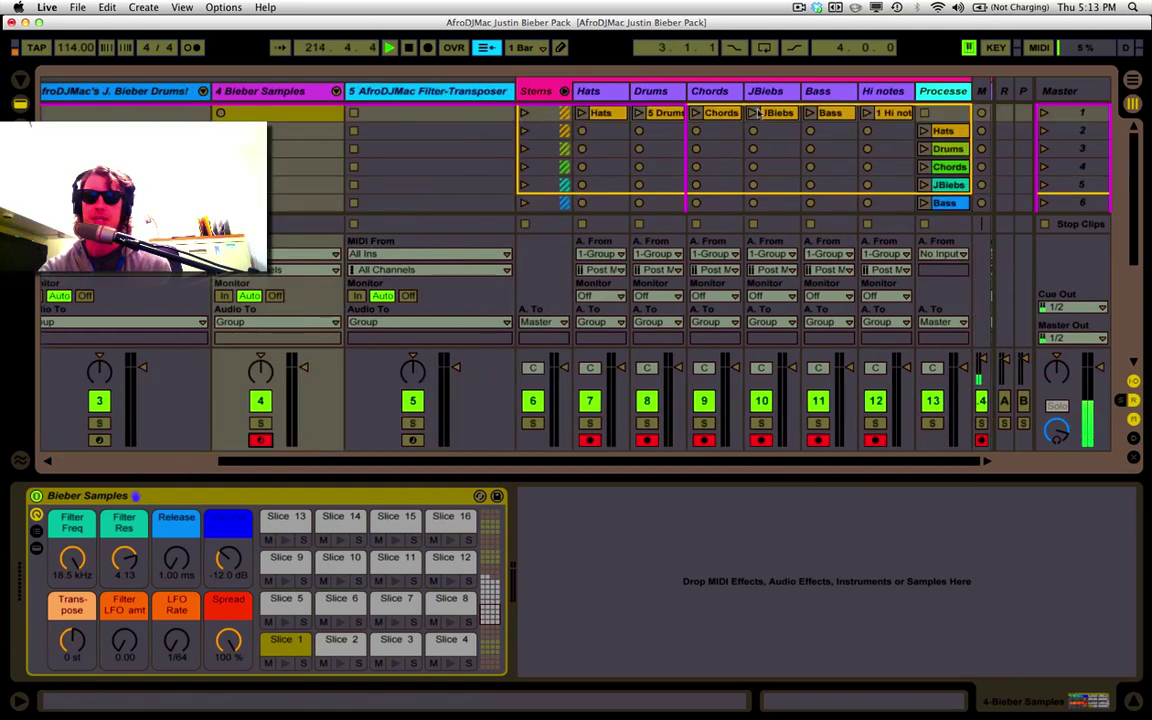
{"action": "left_click", "coordinate": [753, 113]}
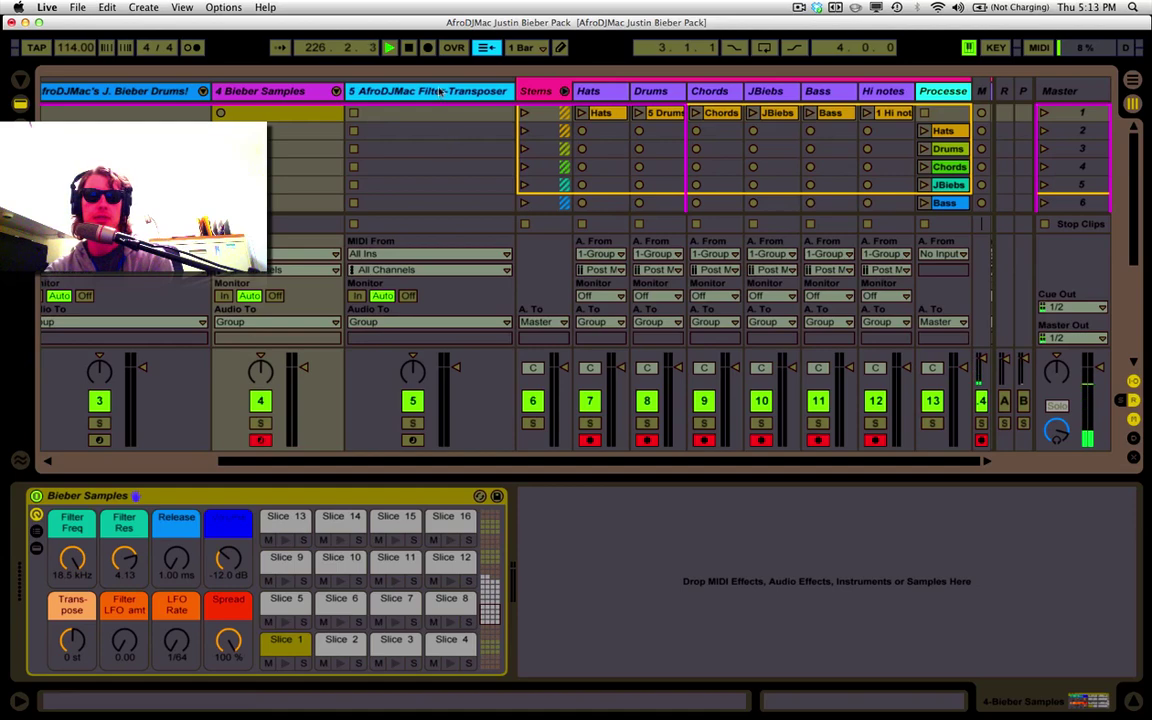
Examine the Bieber Samples rack, and compare it with the macros and empty Simpler of the AfroDJMac Filter-Transposer rack
{"action": "left_click", "coordinate": [112, 497]}
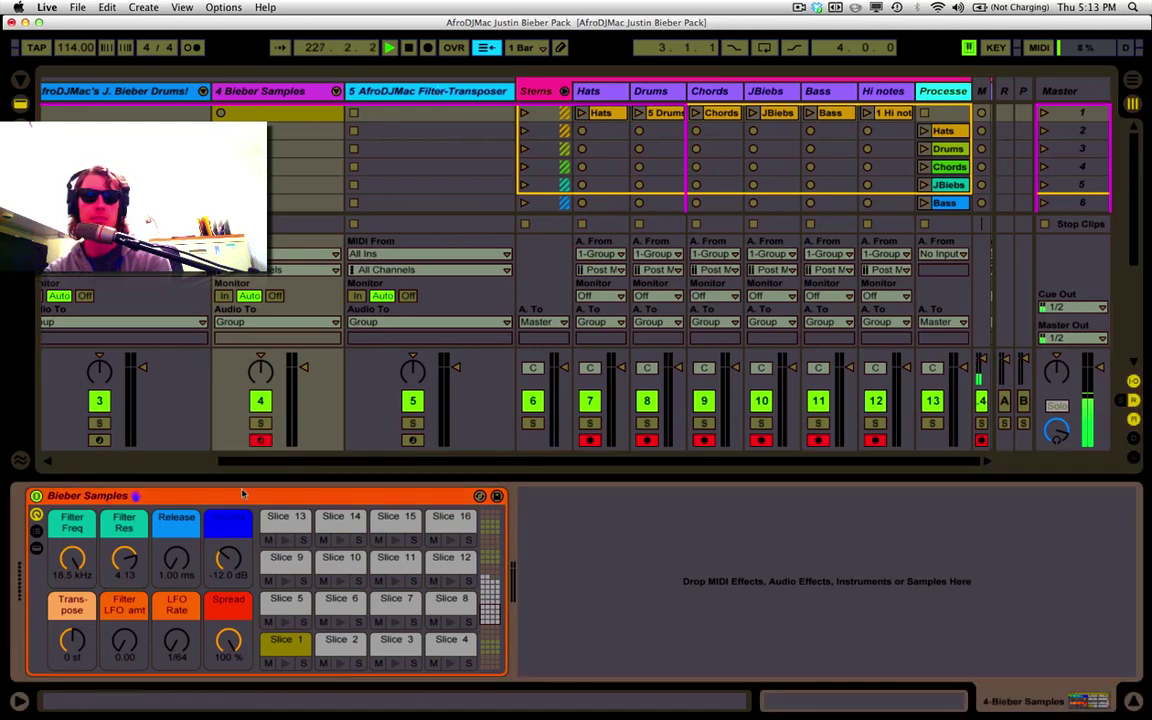
{"action": "left_click", "coordinate": [348, 92]}
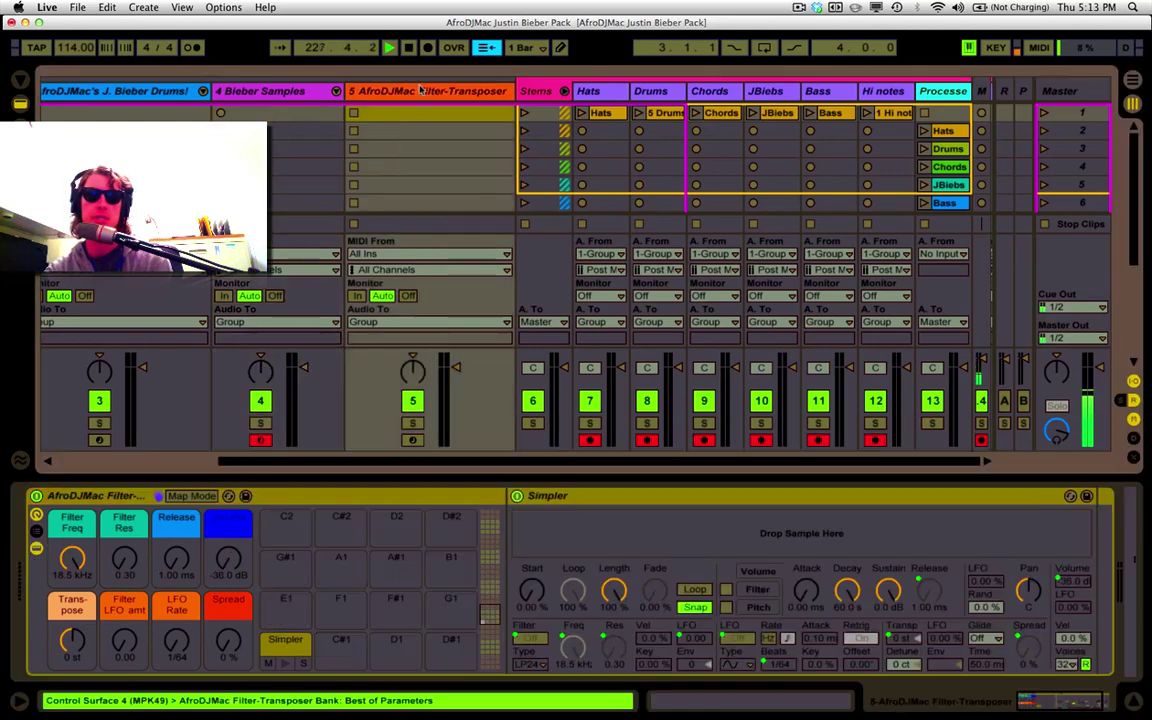
{"action": "left_click", "coordinate": [336, 511]}
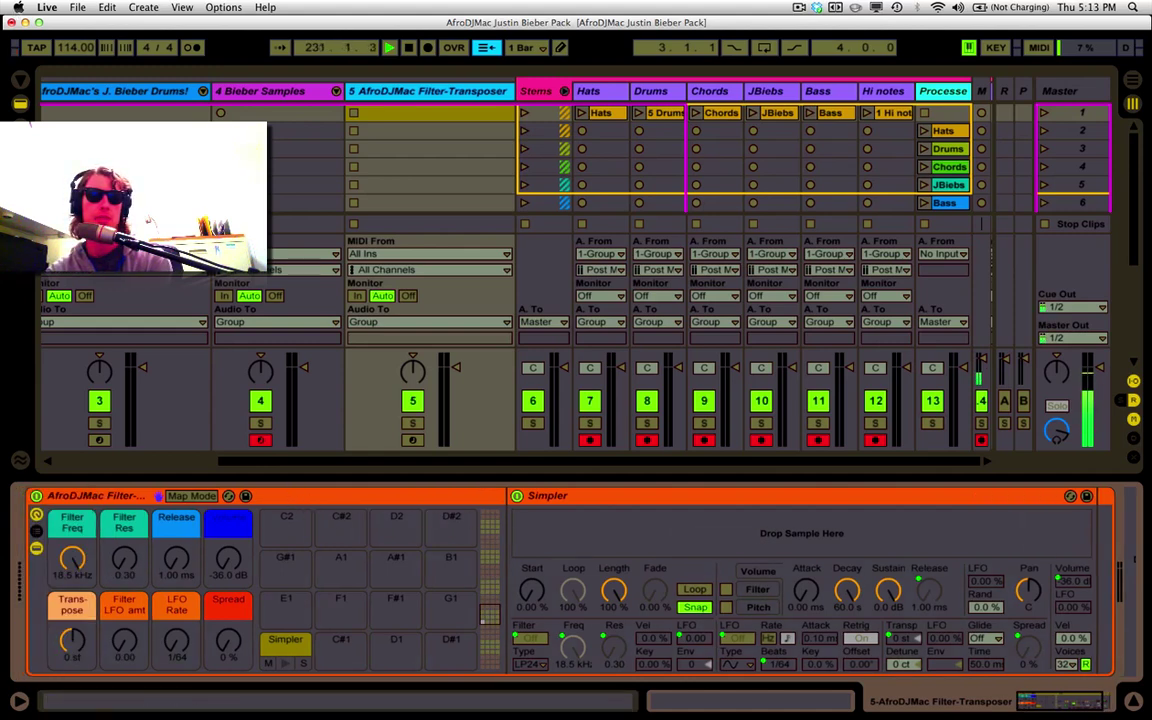
Show the file browser, look through the slicing presets in the Defaults folder around AfroDJMac Filter-Transposer.adg, and hide the browser
{"action": "key", "text": "super+alt+b"}
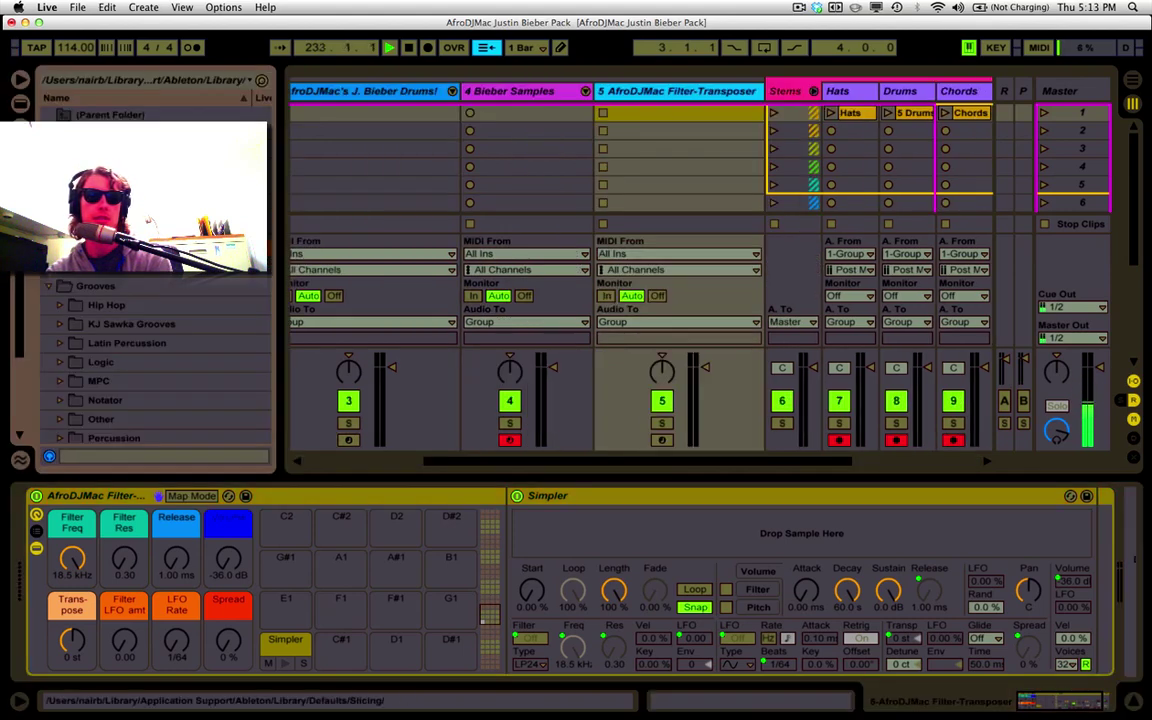
{"action": "scroll", "coordinate": [142, 303], "scroll_direction": "down", "scroll_amount": 15}
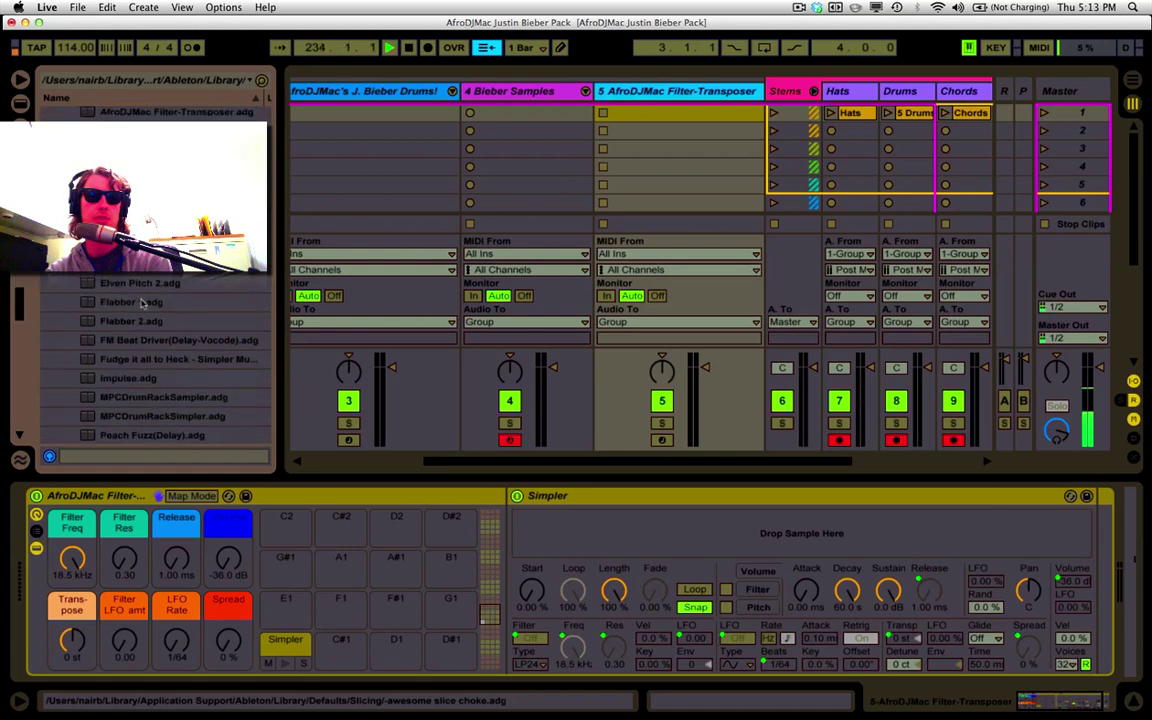
{"action": "scroll", "coordinate": [142, 303], "scroll_direction": "up", "scroll_amount": 10}
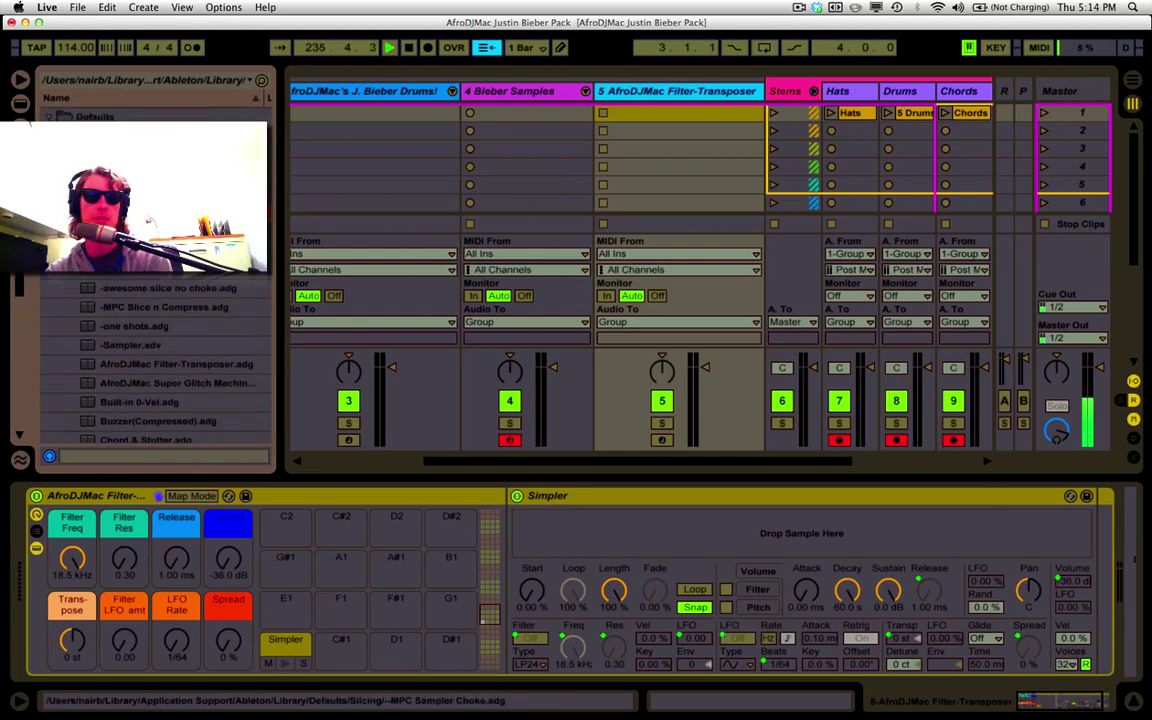
{"action": "scroll", "coordinate": [142, 350], "scroll_direction": "up", "scroll_amount": 5}
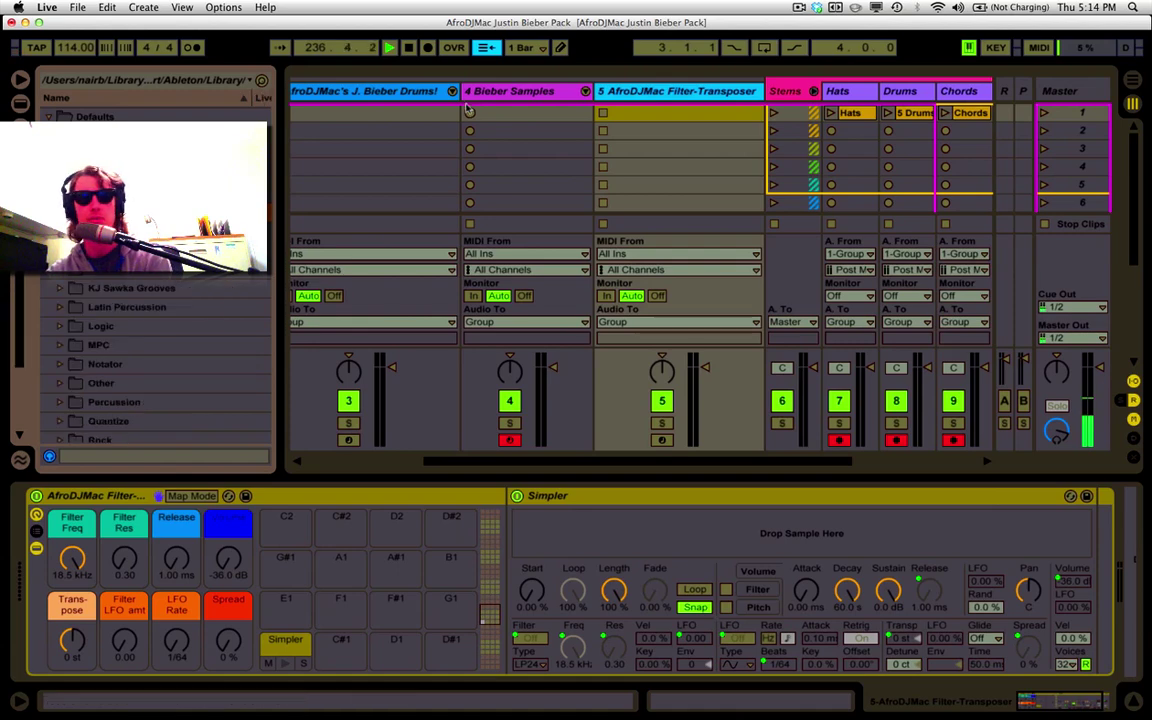
{"action": "left_click", "coordinate": [20, 77]}
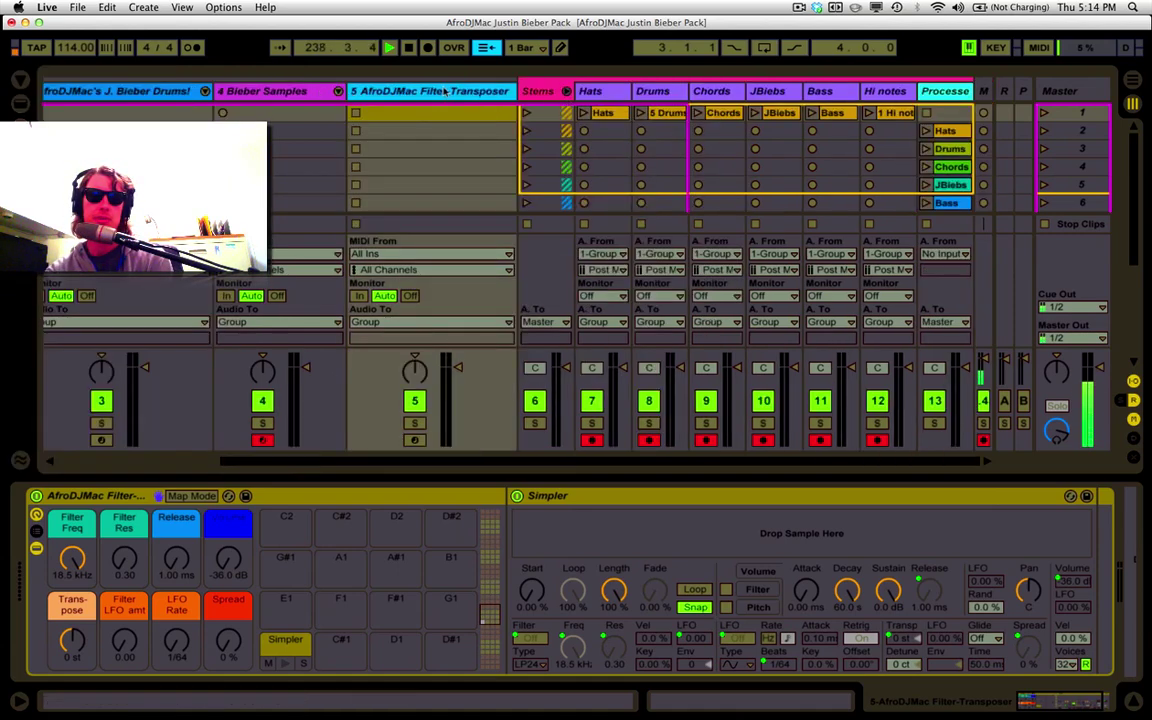
Set the Spread macro of the Bieber Samples rack to 2 %
{"action": "left_click", "coordinate": [318, 93]}
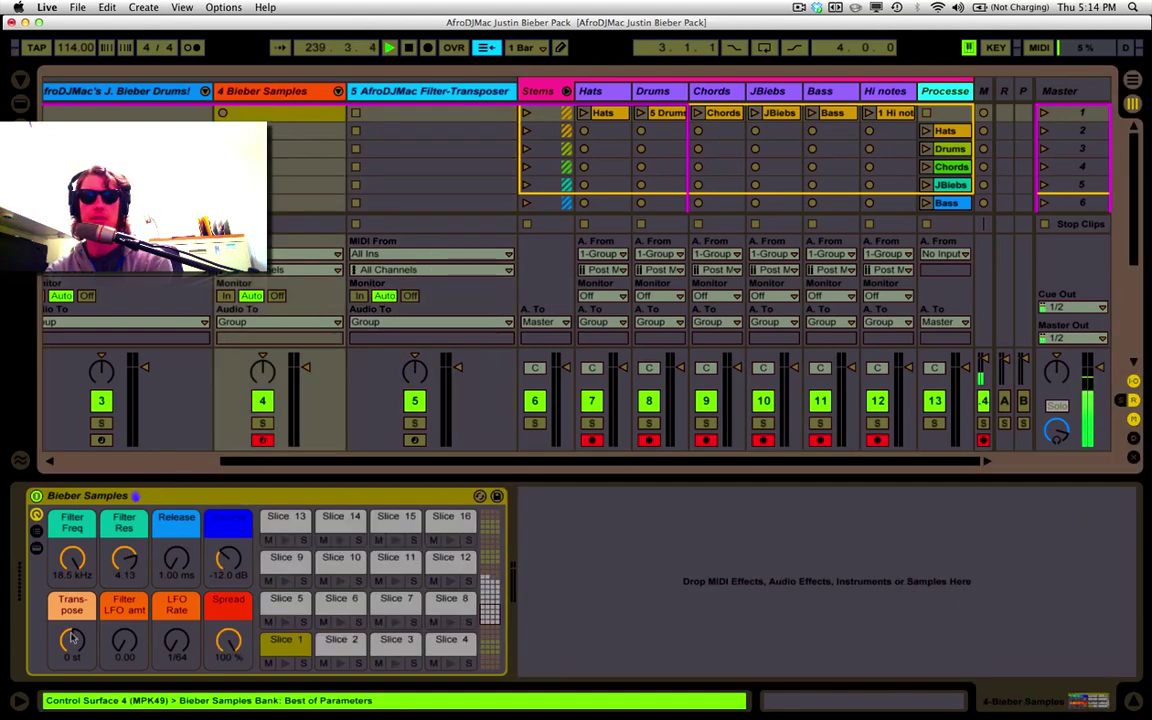
{"action": "left_click", "coordinate": [111, 503]}
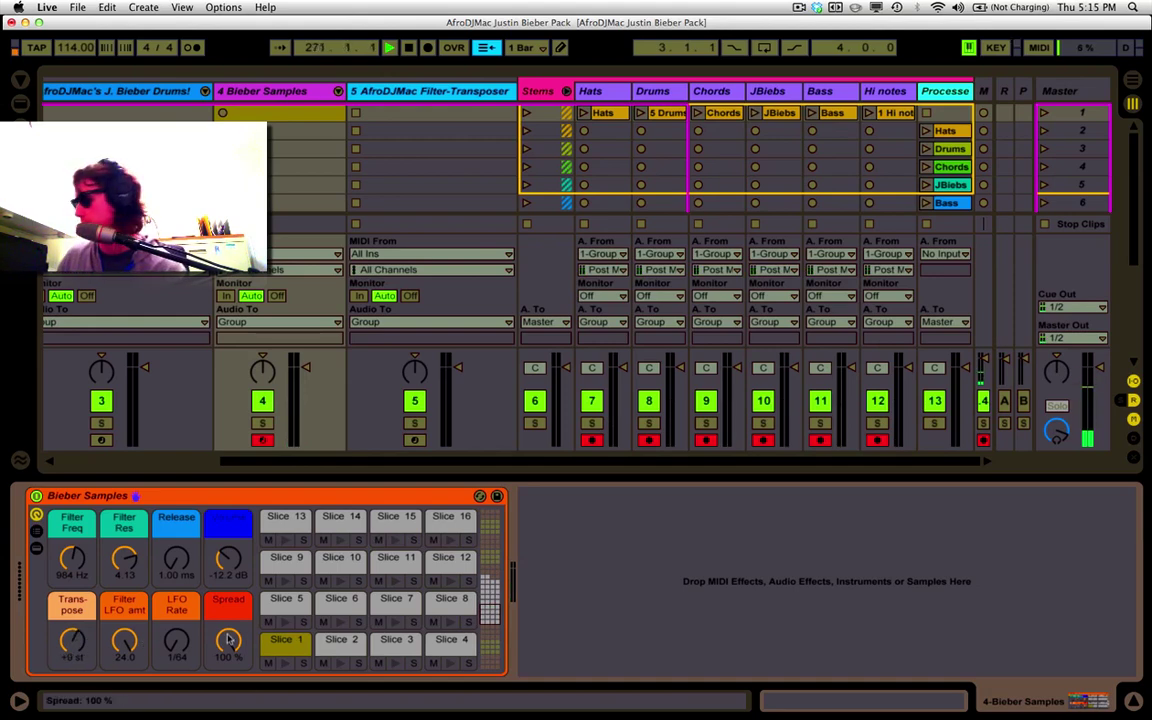
{"action": "left_click_drag", "start_coordinate": [228, 640], "coordinate": [228, 715]}
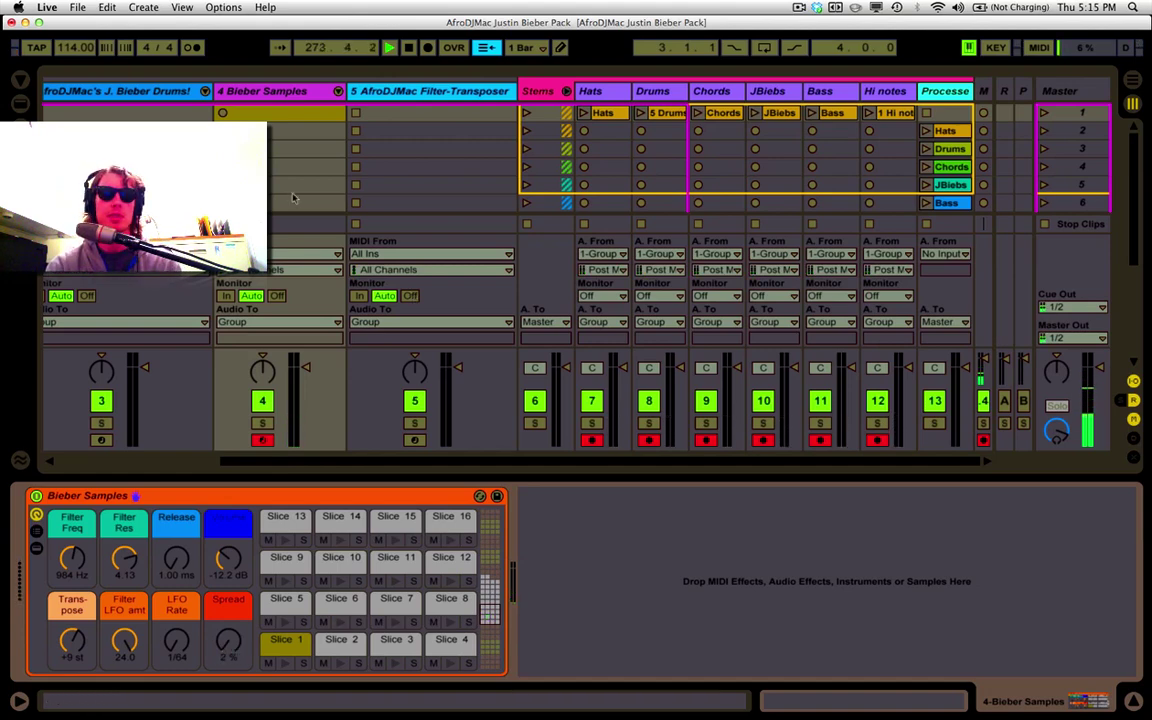
Inspect the Stems group and step through its tracks from Hats to Chords to show their effect chains
{"action": "left_click", "coordinate": [540, 85]}
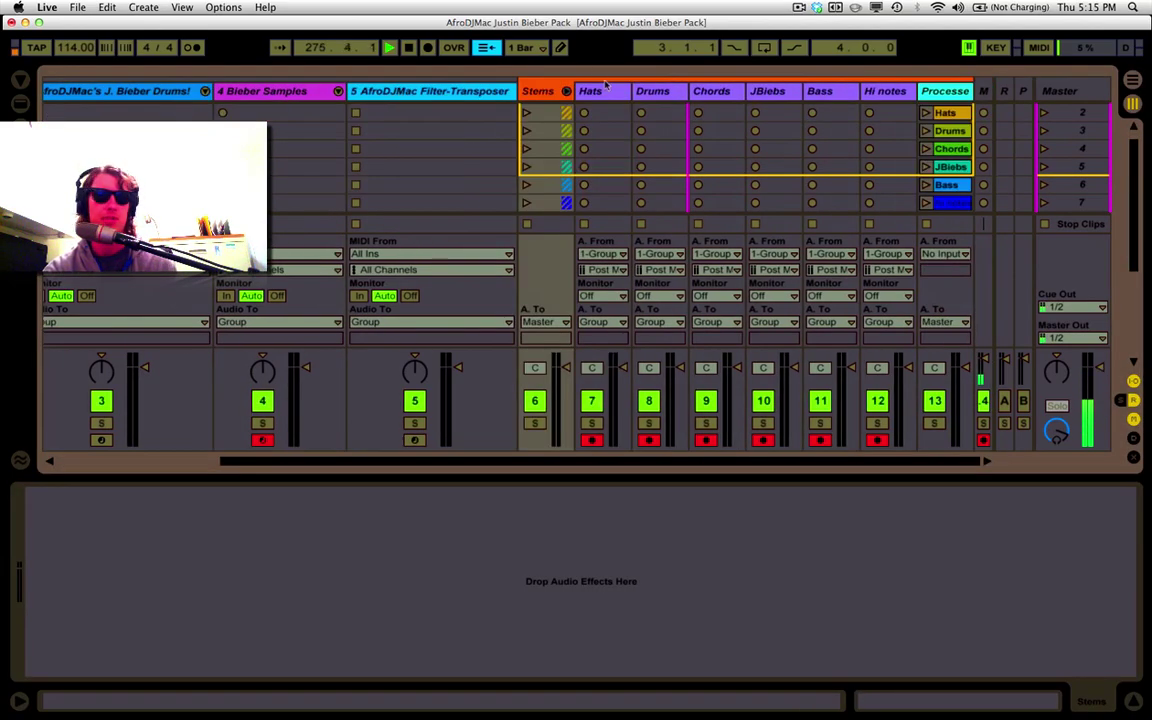
{"action": "left_click", "coordinate": [603, 93]}
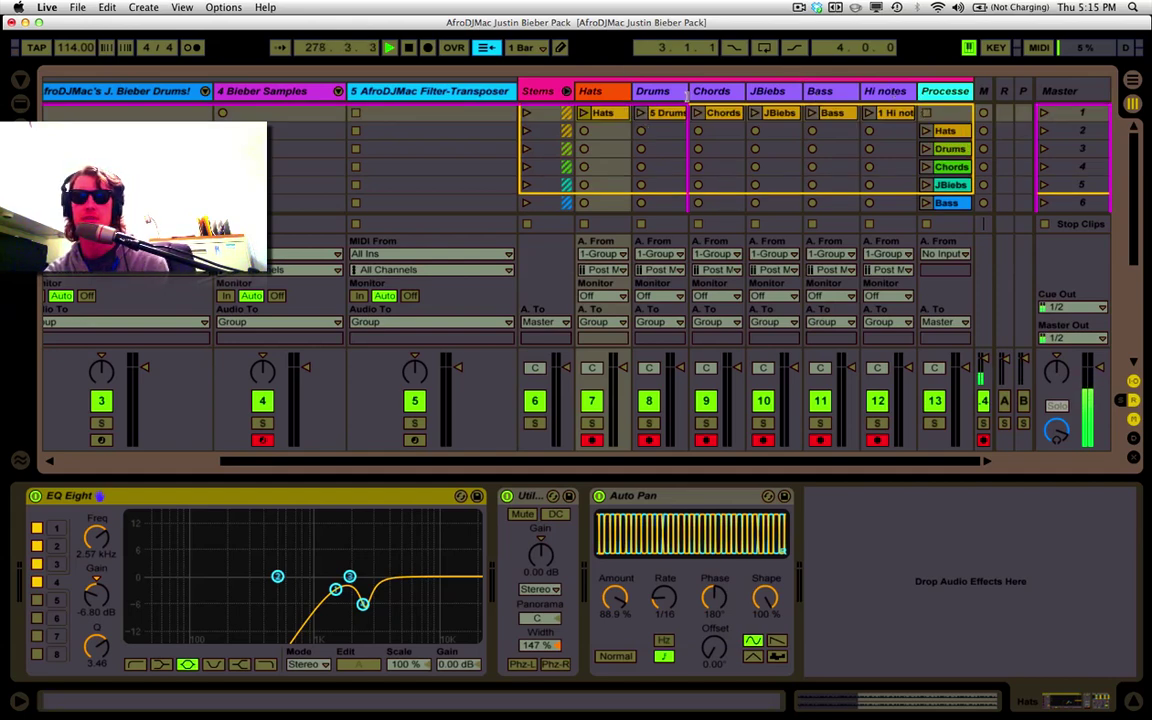
{"action": "key", "text": "Right"}
{"action": "key", "text": "Right"}
{"action": "key", "text": "Right"}
{"action": "key", "text": "Right"}
{"action": "key", "text": "Right"}
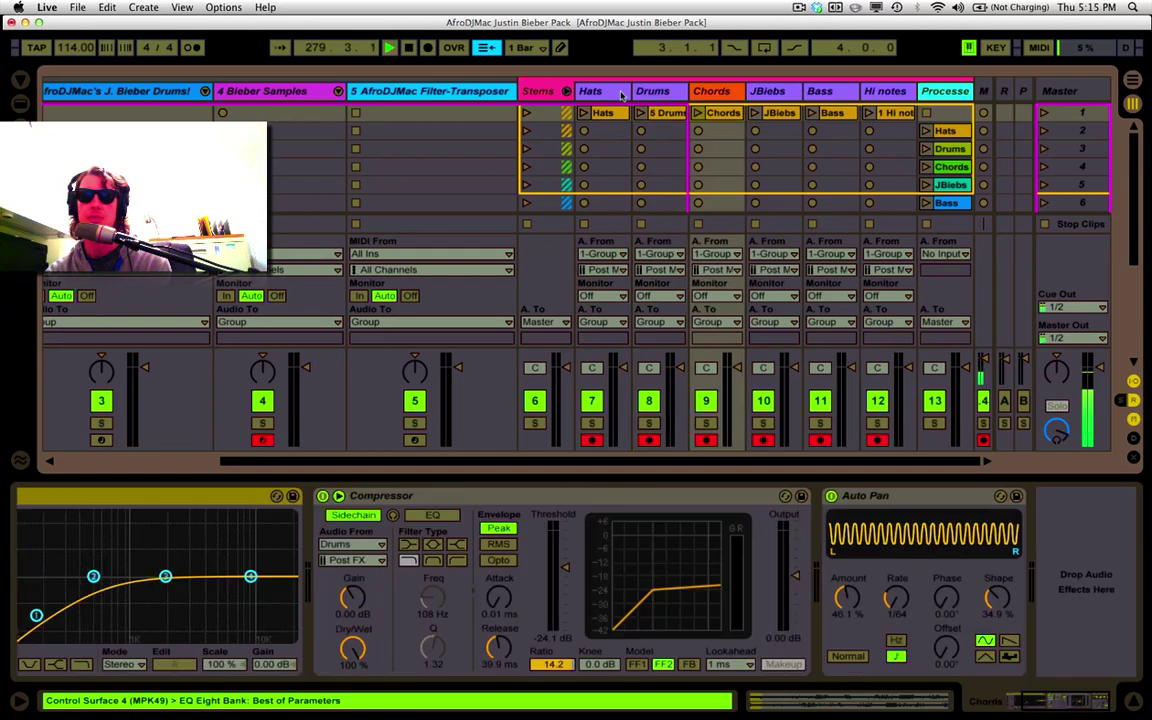
Look over the clips on the Processed track, selecting the scene 7 clip and the Hats clip in scene 2
{"action": "left_click", "coordinate": [948, 91]}
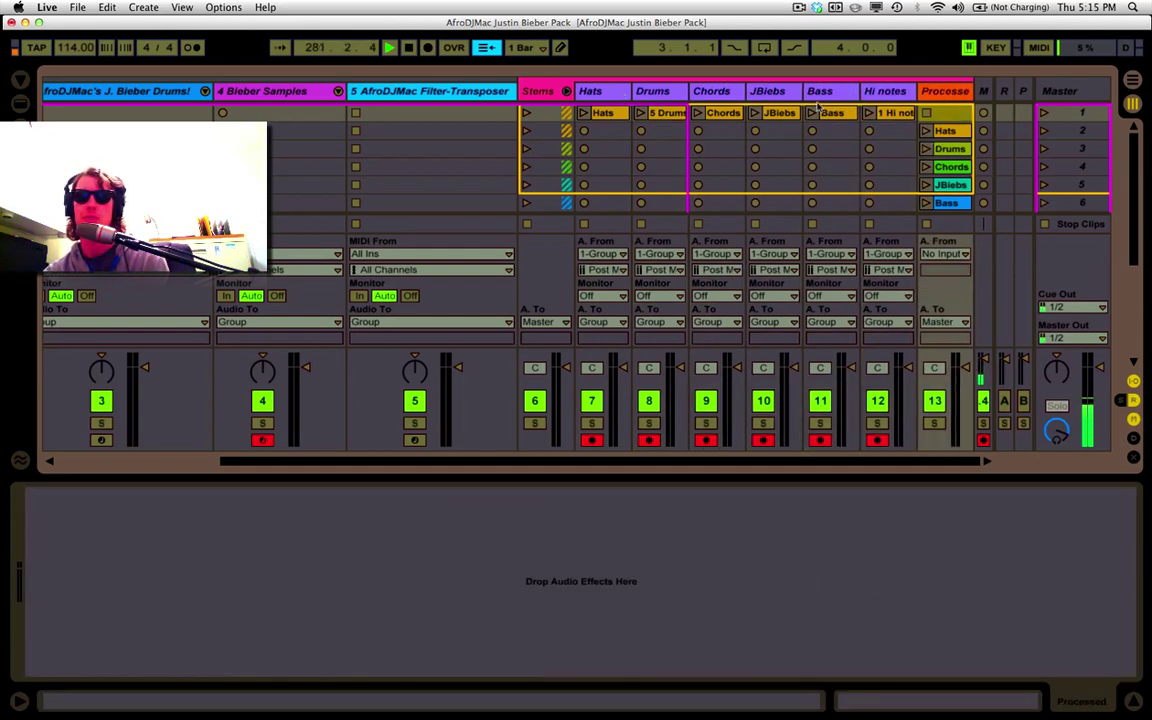
{"action": "scroll", "coordinate": [943, 176], "scroll_direction": "down", "scroll_amount": 5}
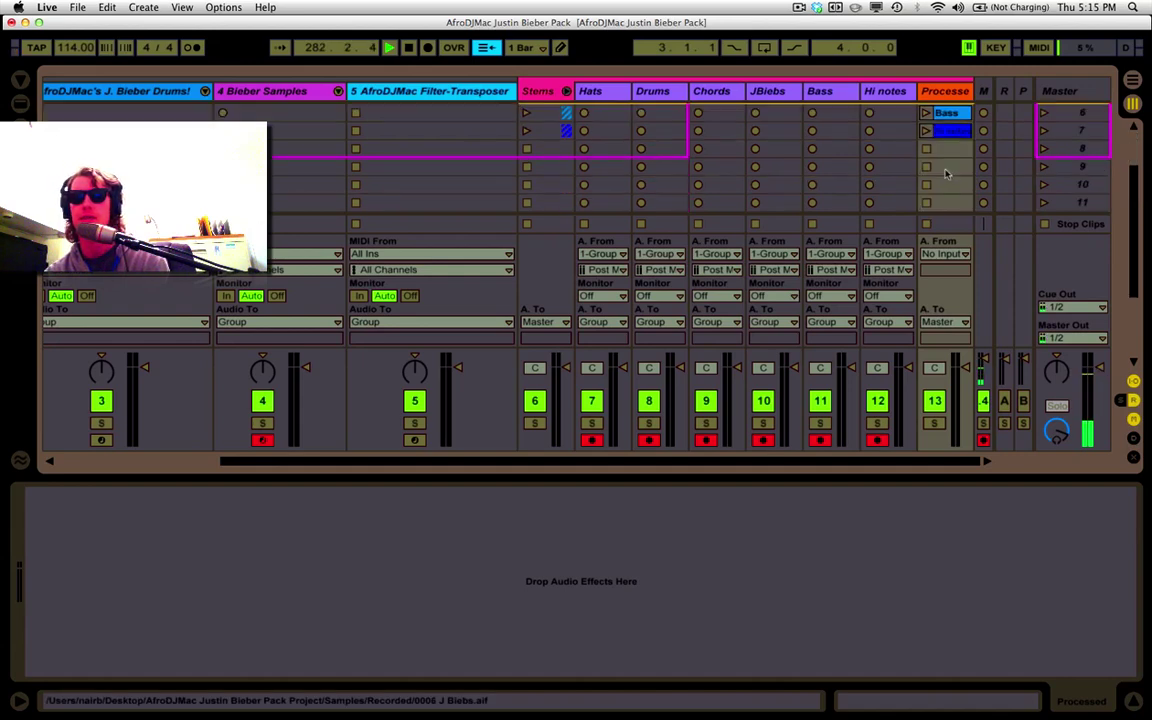
{"action": "scroll", "coordinate": [946, 175], "scroll_direction": "up", "scroll_amount": 1}
{"action": "left_click", "coordinate": [949, 148]}
{"action": "scroll", "coordinate": [951, 135], "scroll_direction": "up", "scroll_amount": 3}
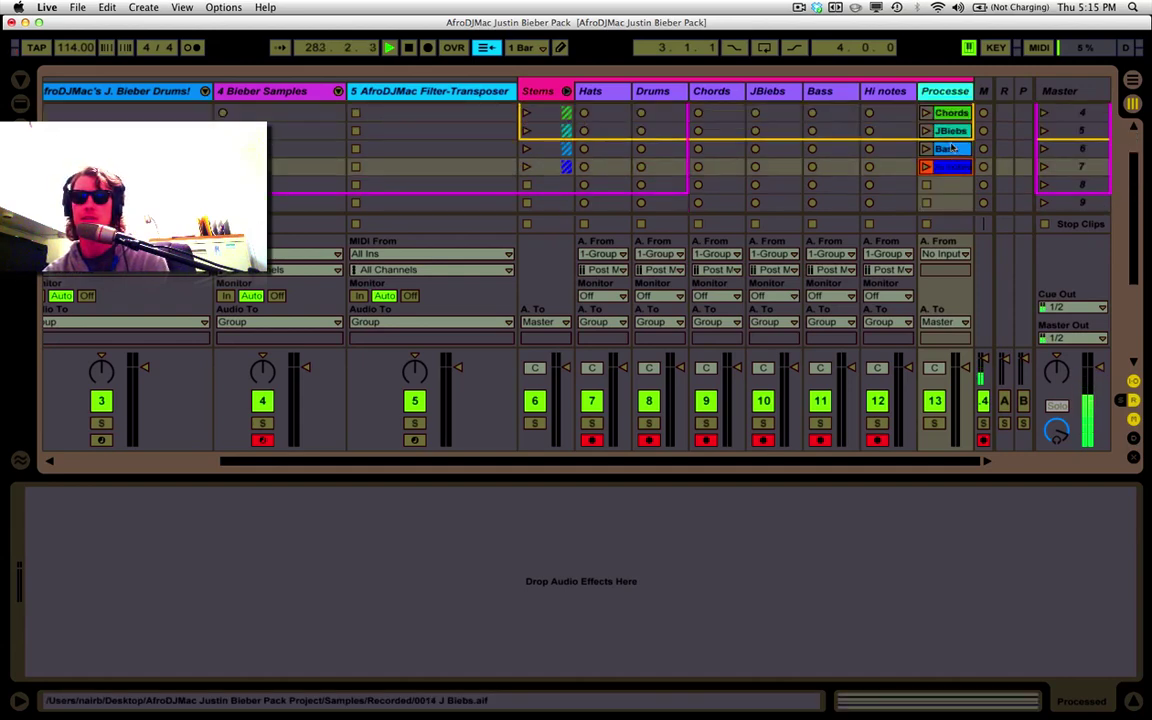
{"action": "left_click", "coordinate": [955, 113]}
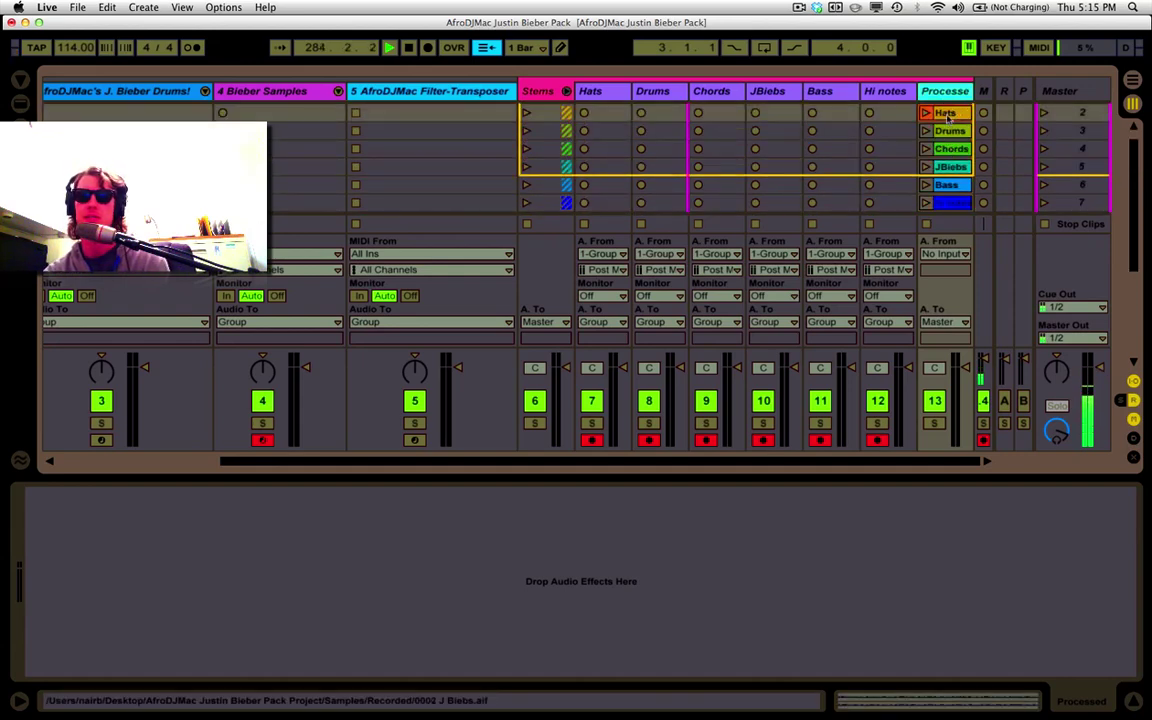